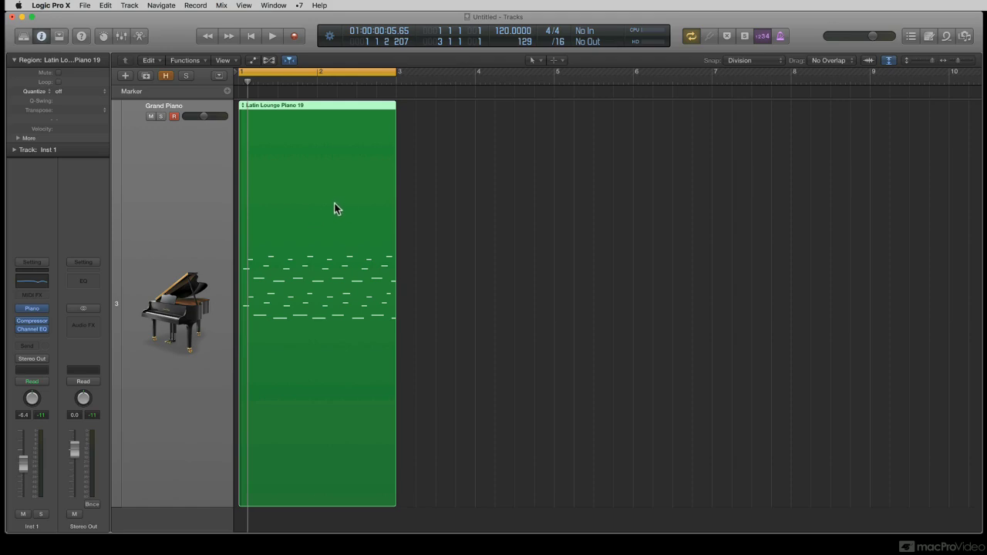
Open the Double Speed MIDI Transform for the piano region to view its parameters, and close it
click(199, 60)
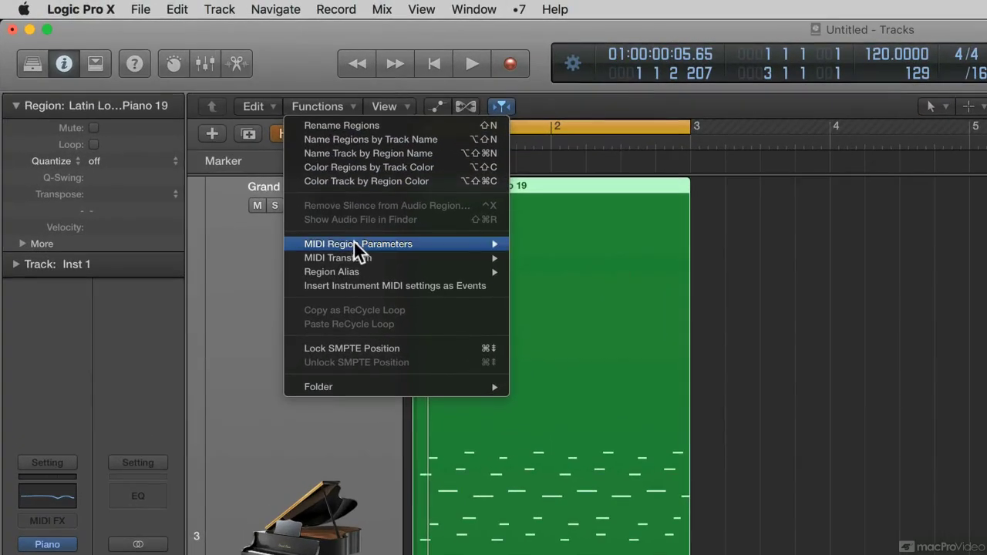
mouse_move(382, 261)
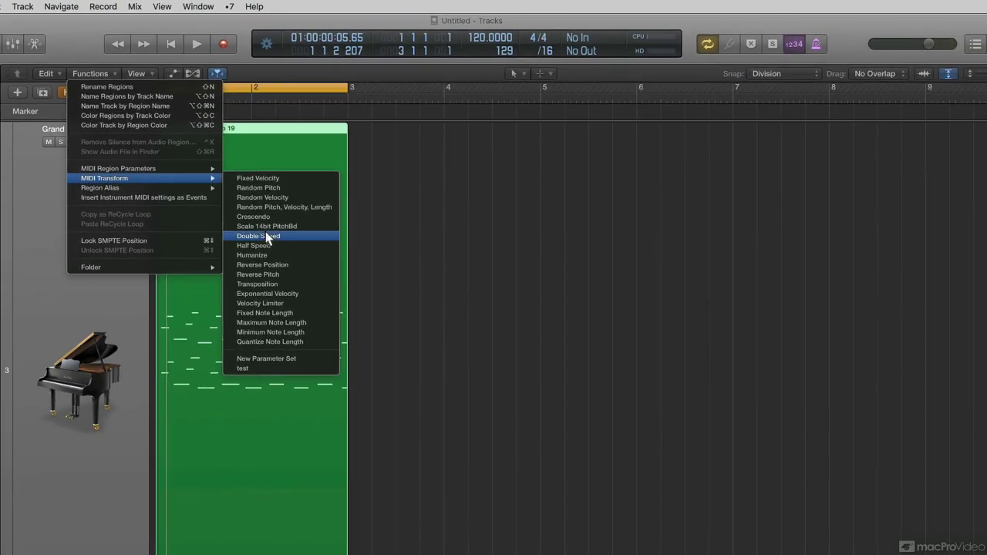
click(456, 302)
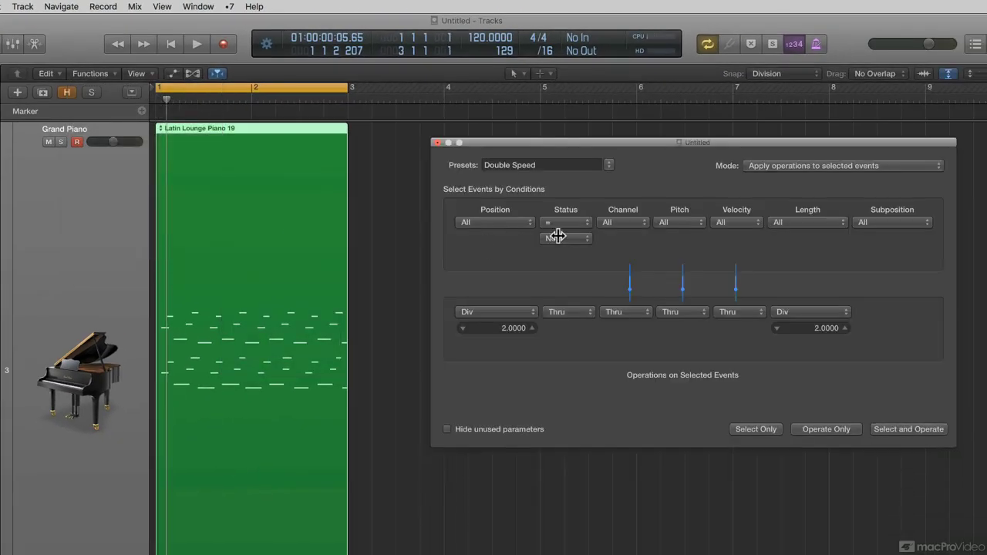
click(438, 142)
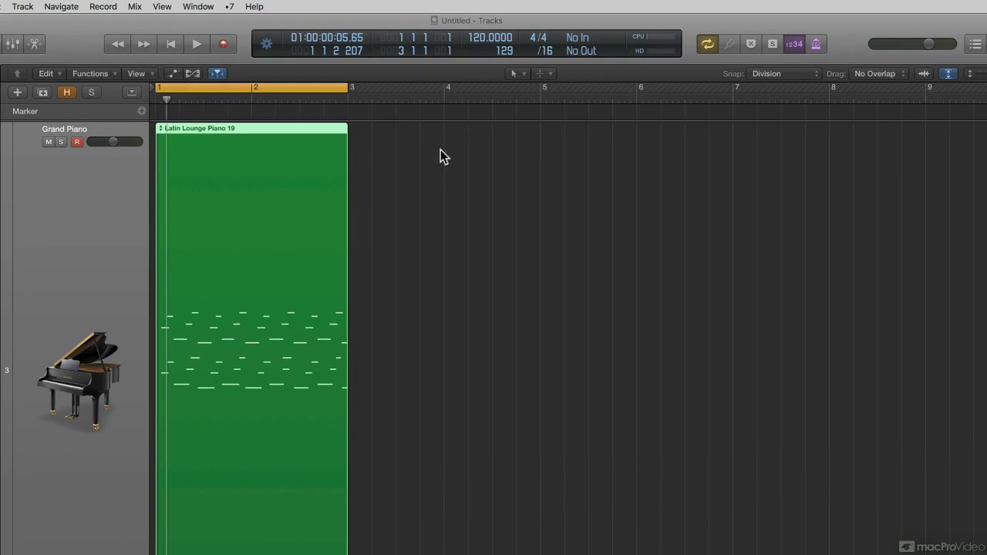
Open the piano region in the Piano Roll and view its list of MIDI Transform presets
key(e)
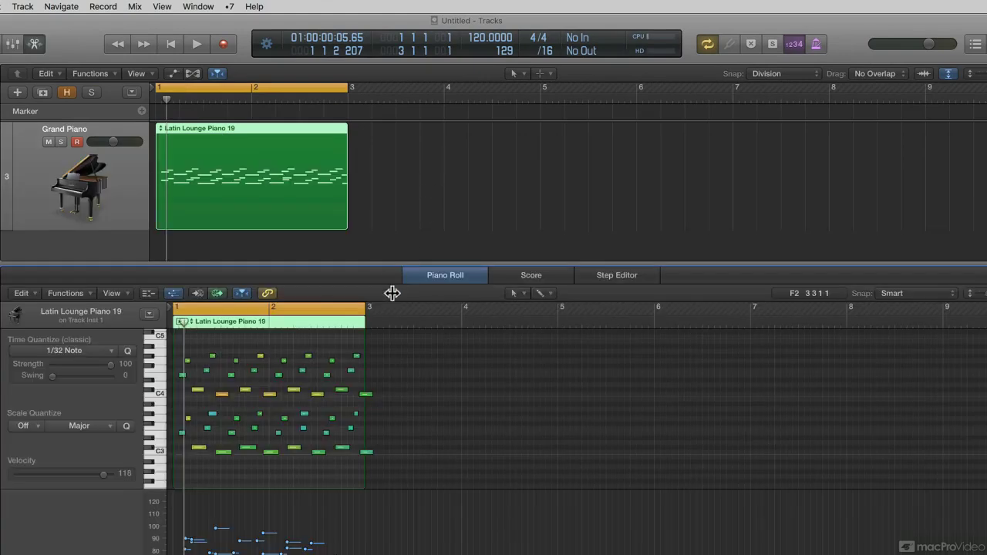
click(76, 294)
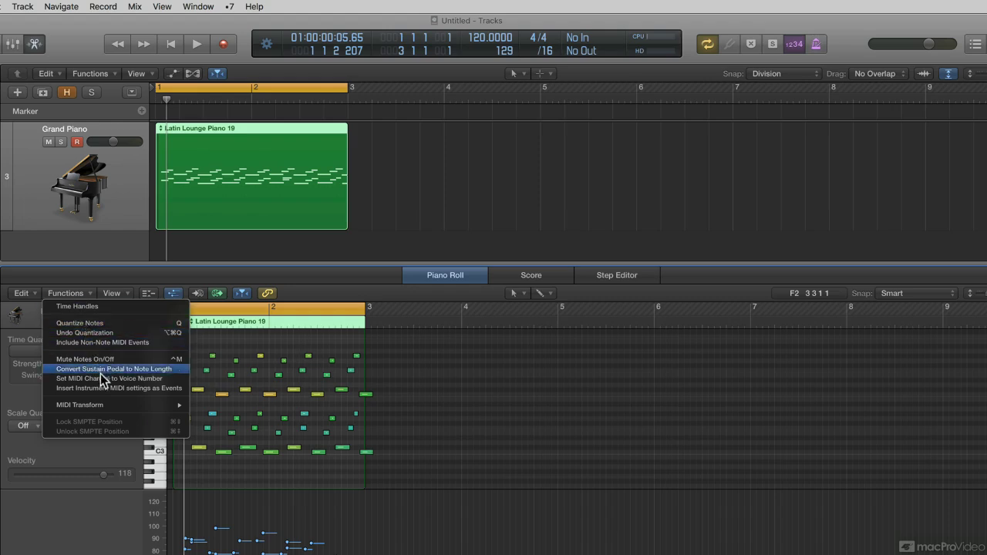
mouse_move(111, 401)
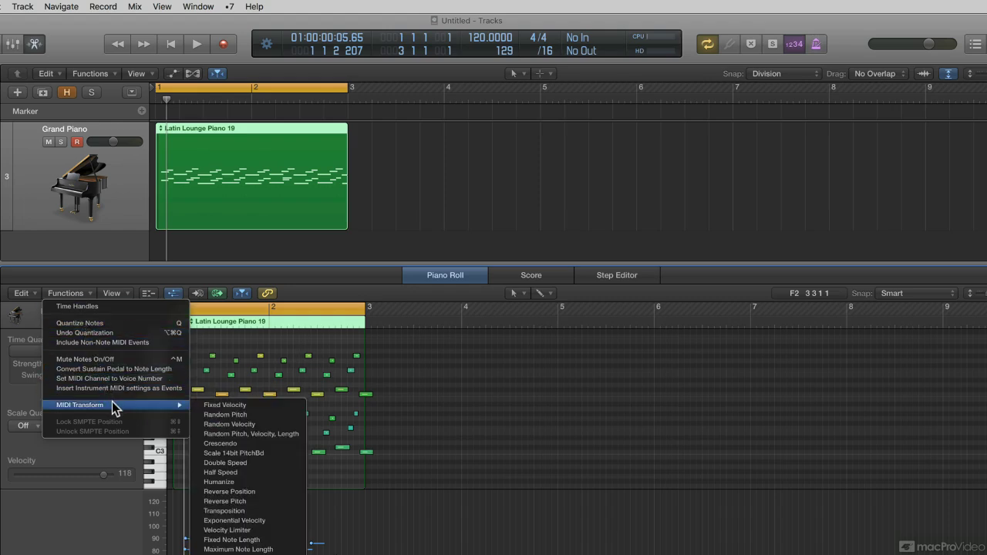
click(408, 274)
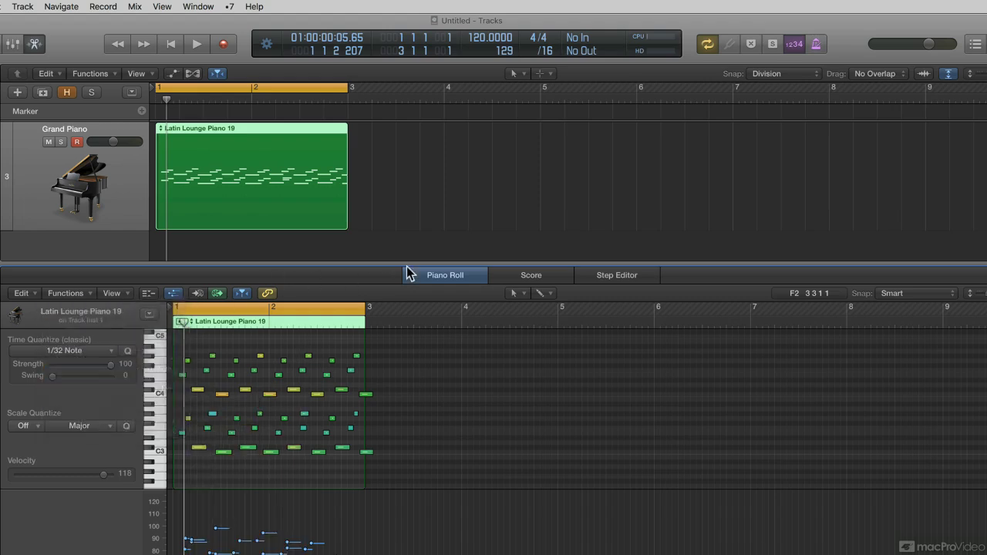
Switch to the Score editor and view the MIDI Transform presets offered there
click(508, 271)
click(125, 294)
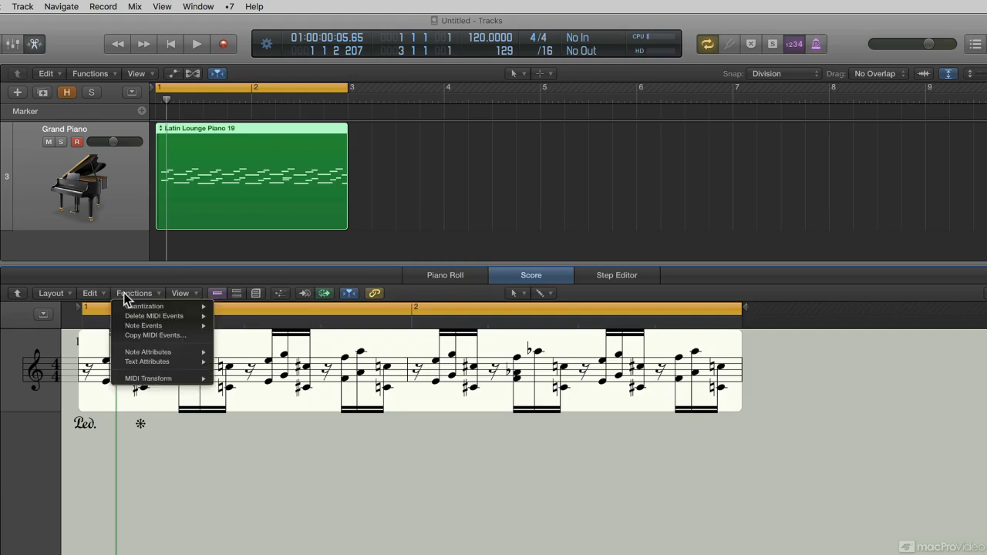
mouse_move(163, 379)
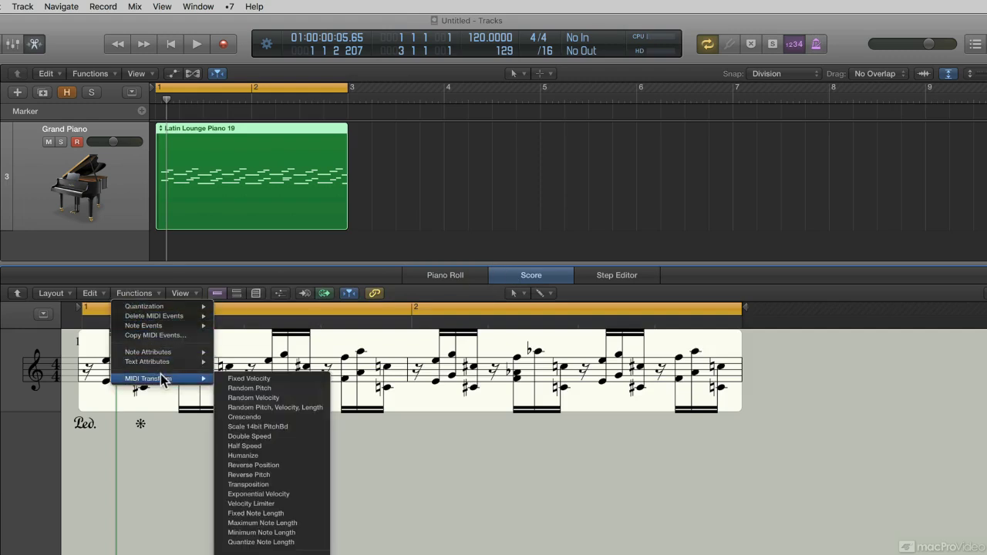
click(623, 278)
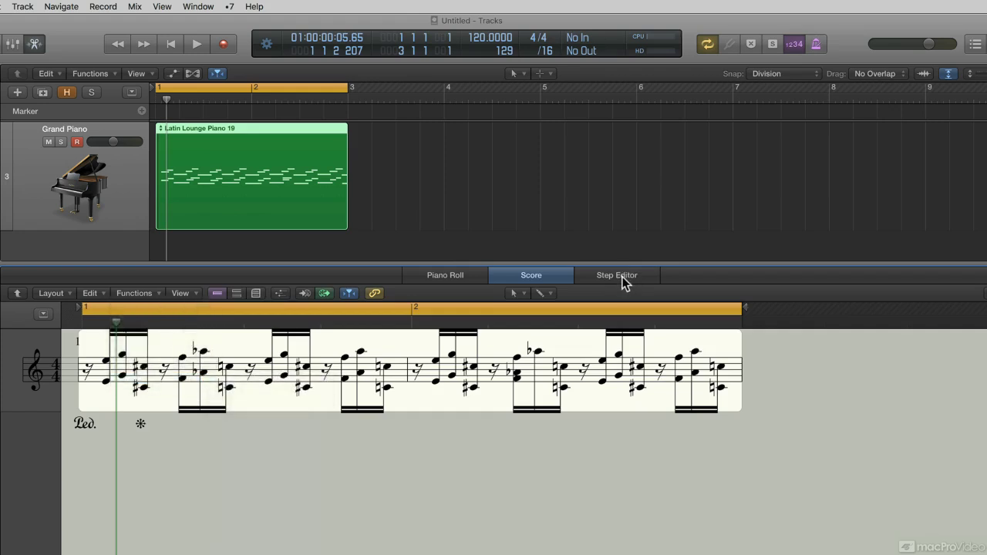
Switch to the Step Editor and view the MIDI Transform presets offered there
click(624, 279)
click(127, 295)
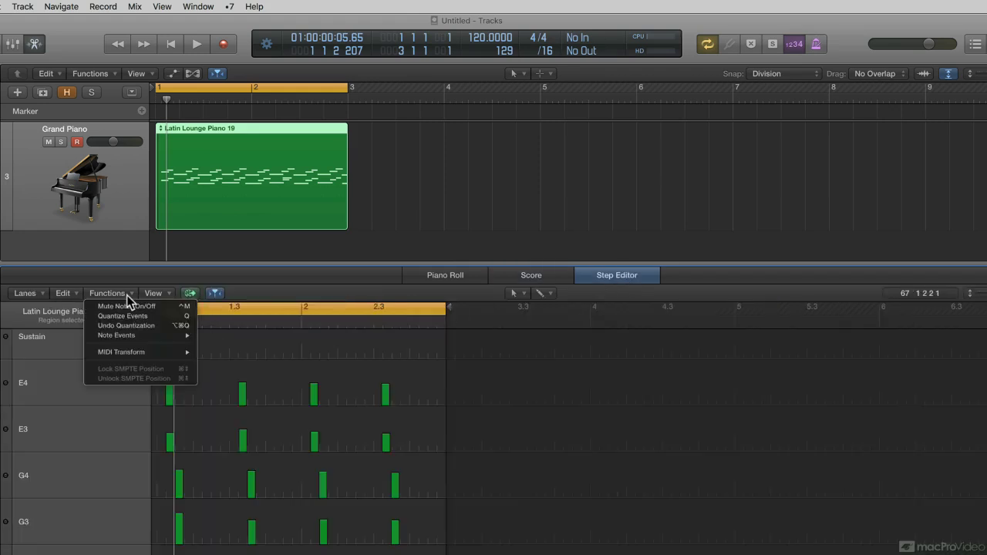
mouse_move(144, 353)
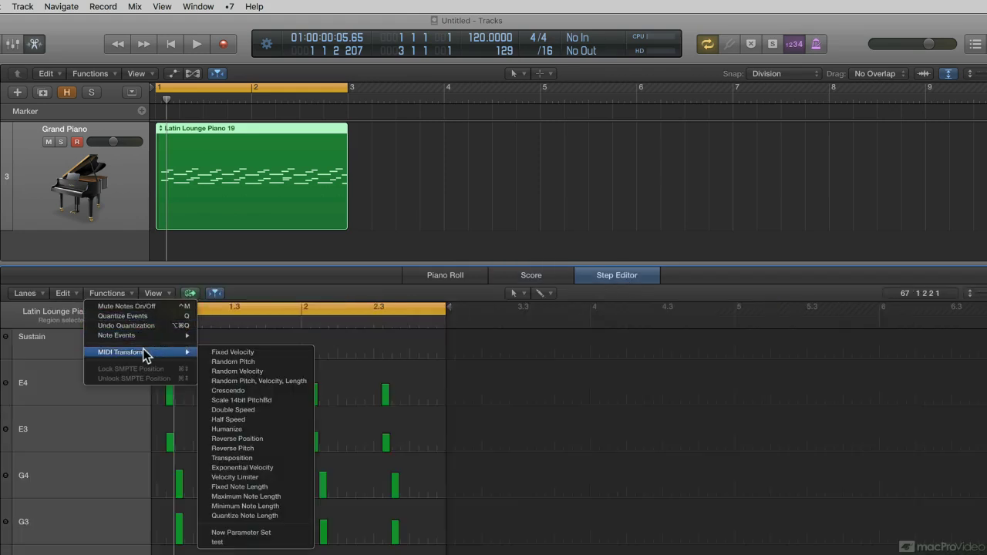
click(671, 281)
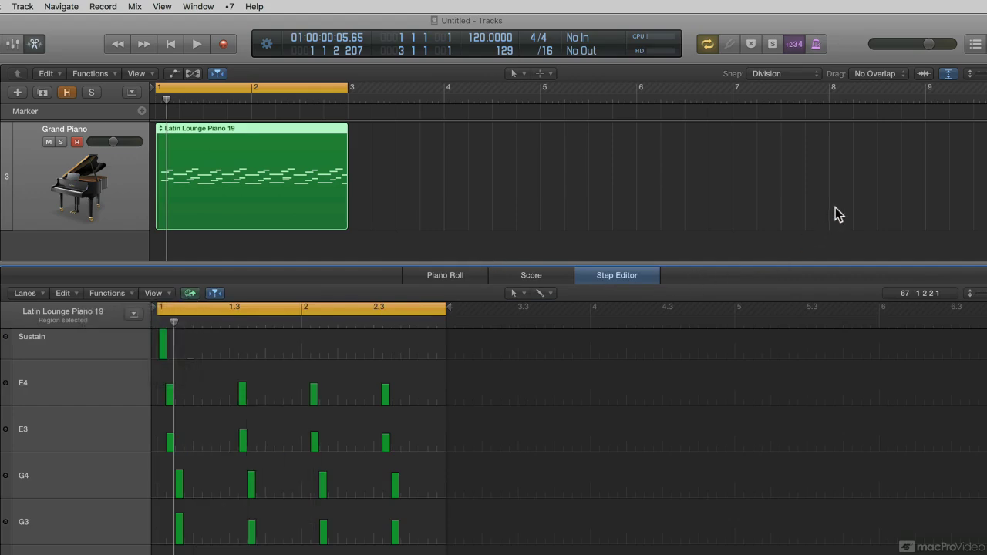
Show the Event list and open the Fixed Velocity MIDI Transform from it
click(976, 45)
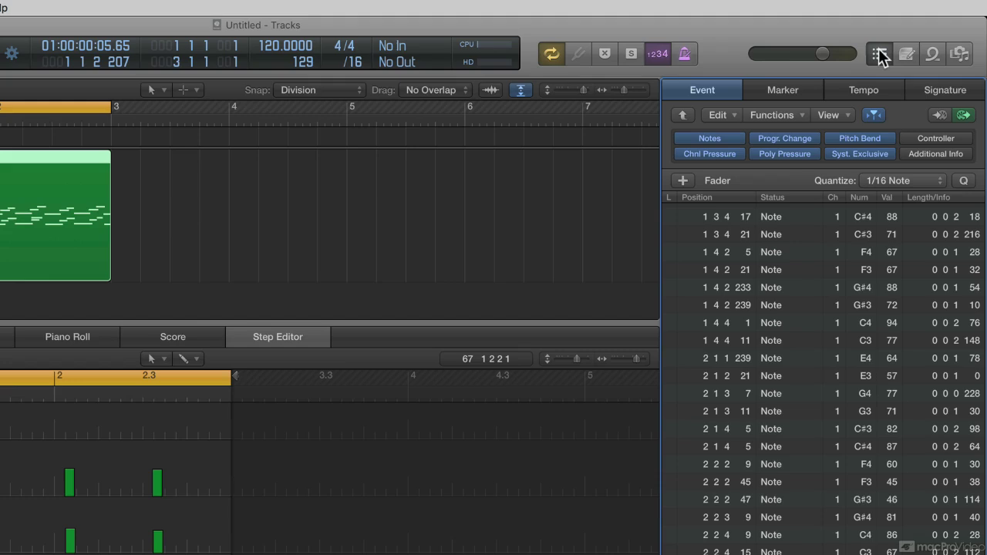
click(783, 115)
mouse_move(787, 189)
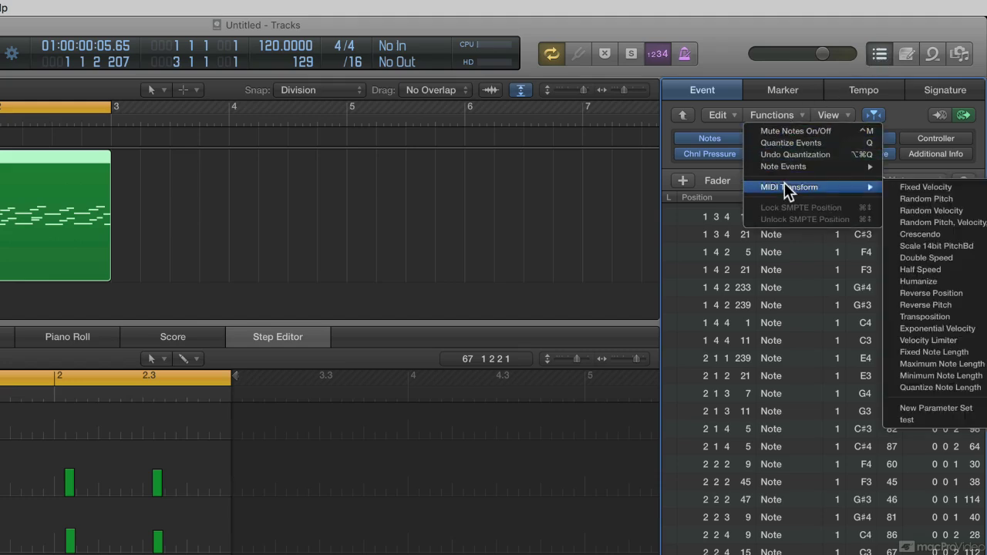
click(920, 188)
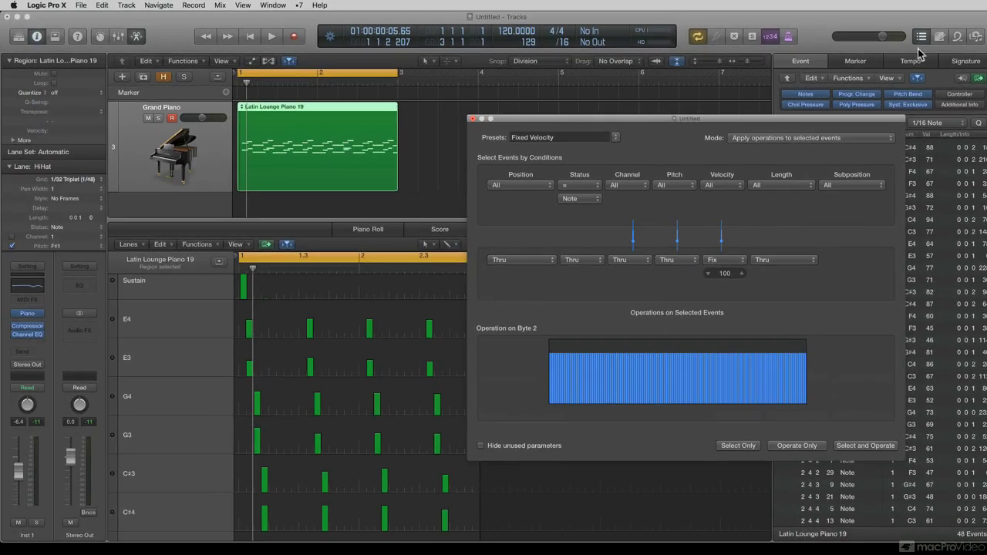
Hide the Event list and Step Editor, and open the piano region in the Piano Roll alongside the repositioned Transform window
click(922, 38)
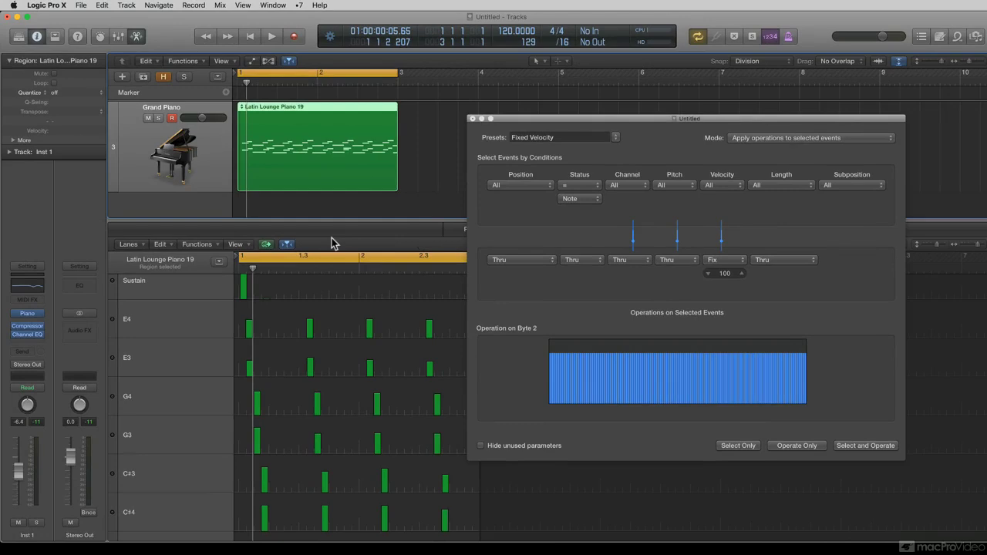
key(e)
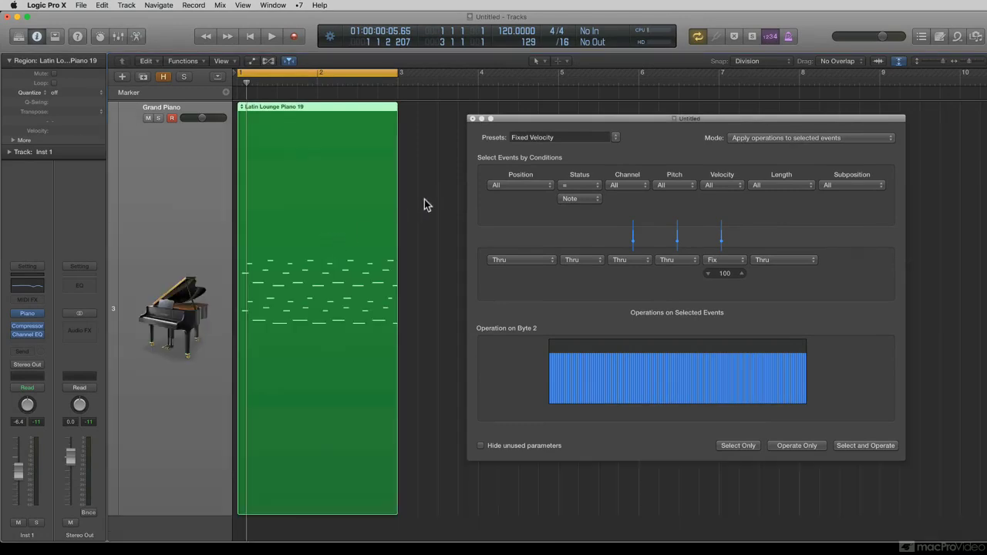
drag(517, 118, 540, 116)
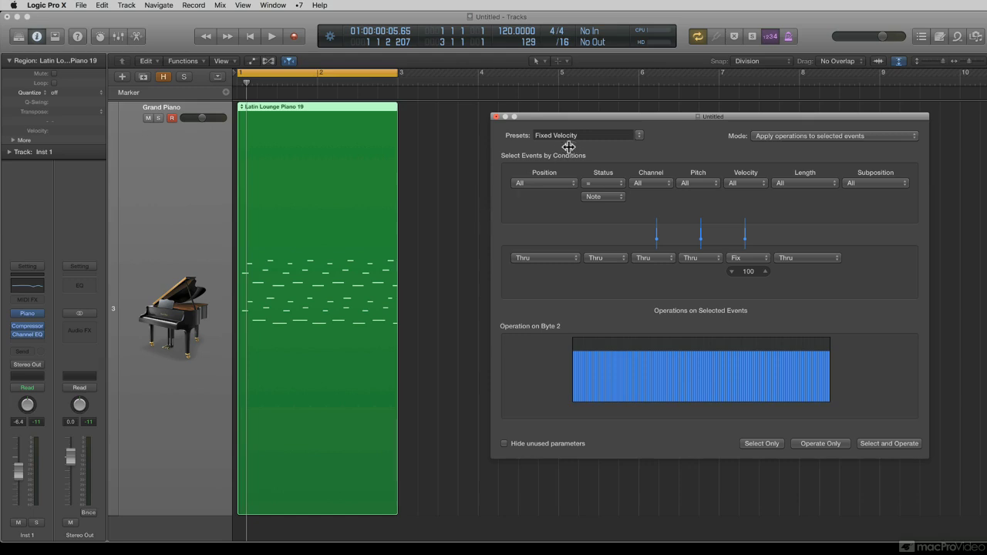
double_click(317, 183)
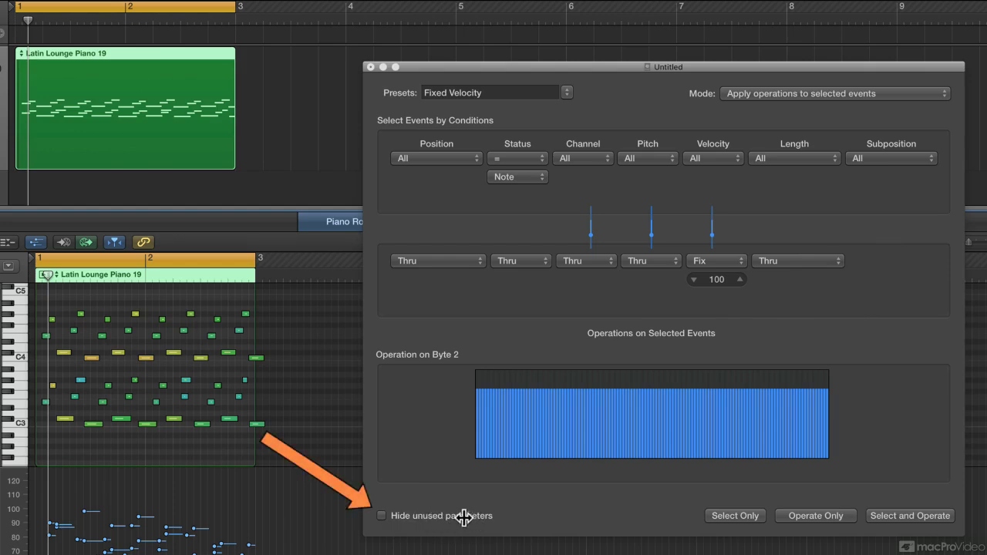
Hide the unused transform parameters, show them again, and dismiss the protected parameter set notice
click(381, 516)
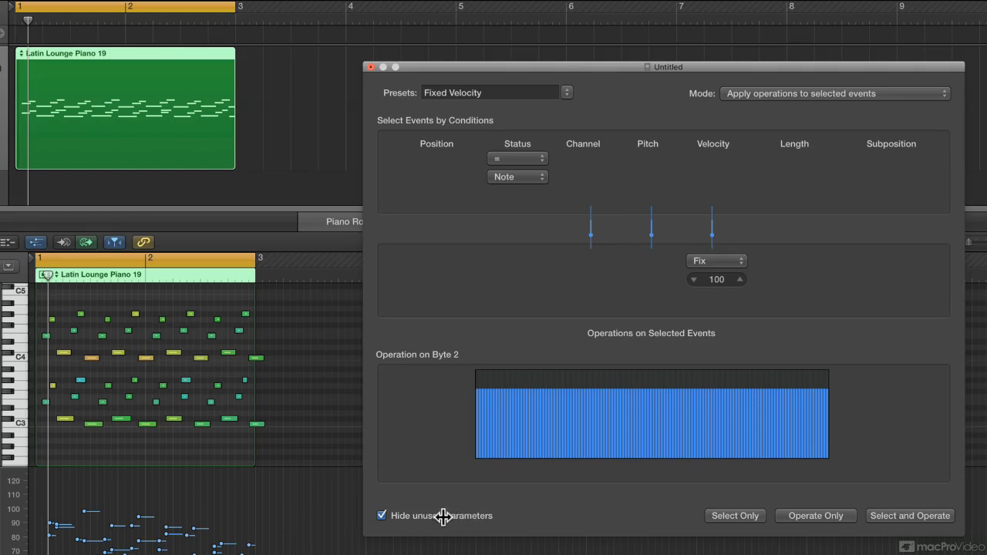
click(383, 516)
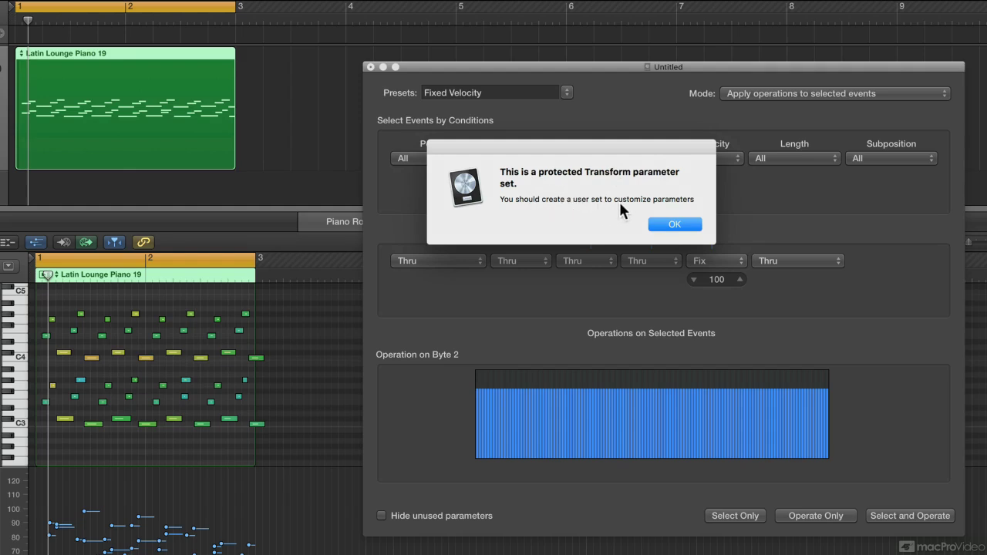
click(675, 224)
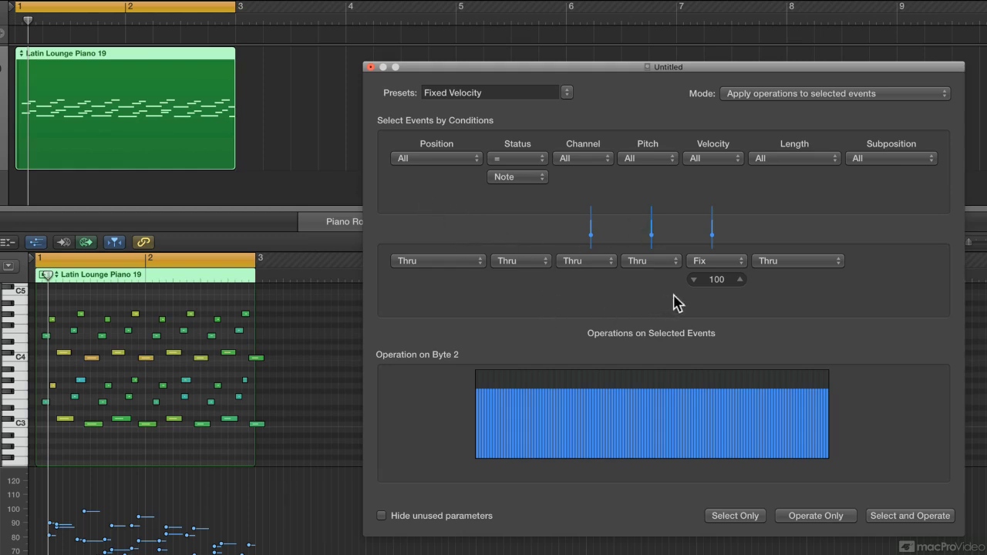
Set the fixed velocity to 69 and try to operate only on the currently selected notes
double_click(717, 279)
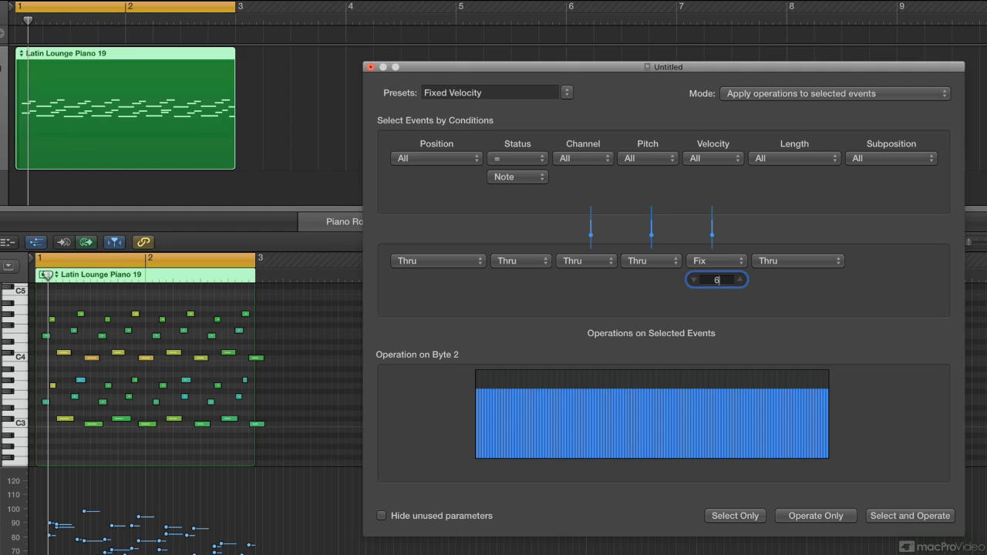
key(Return)
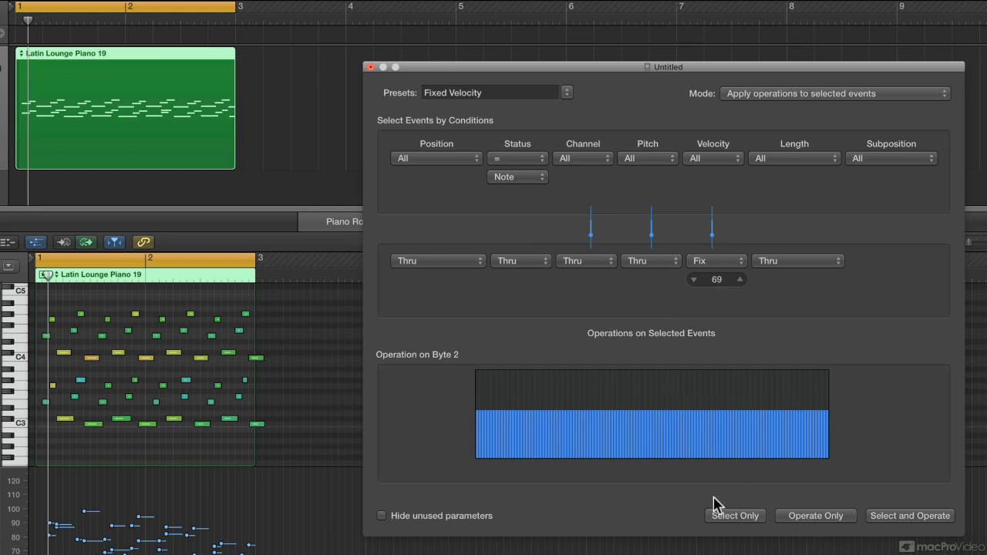
click(802, 519)
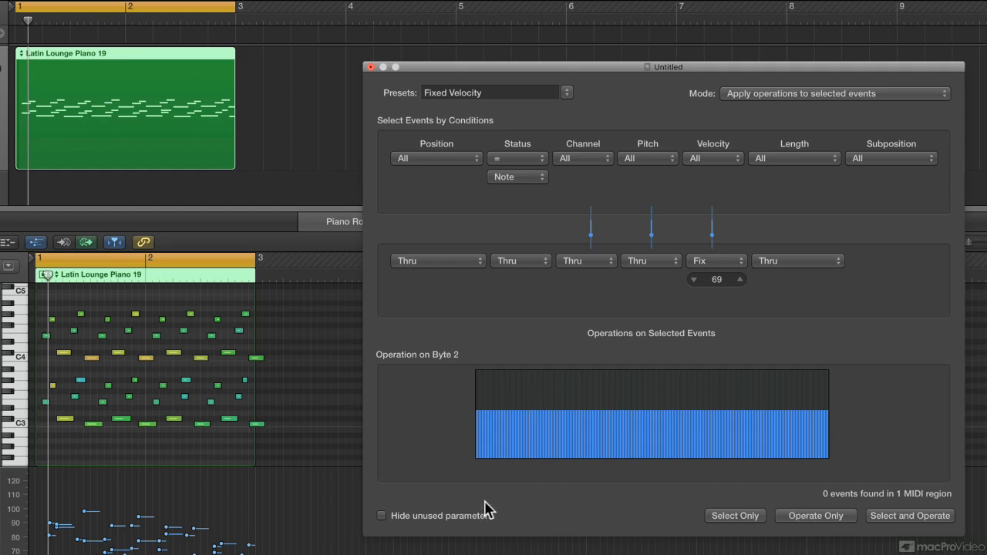
Select all notes matching the conditions, apply the fixed velocity to them, and undo that change
click(737, 517)
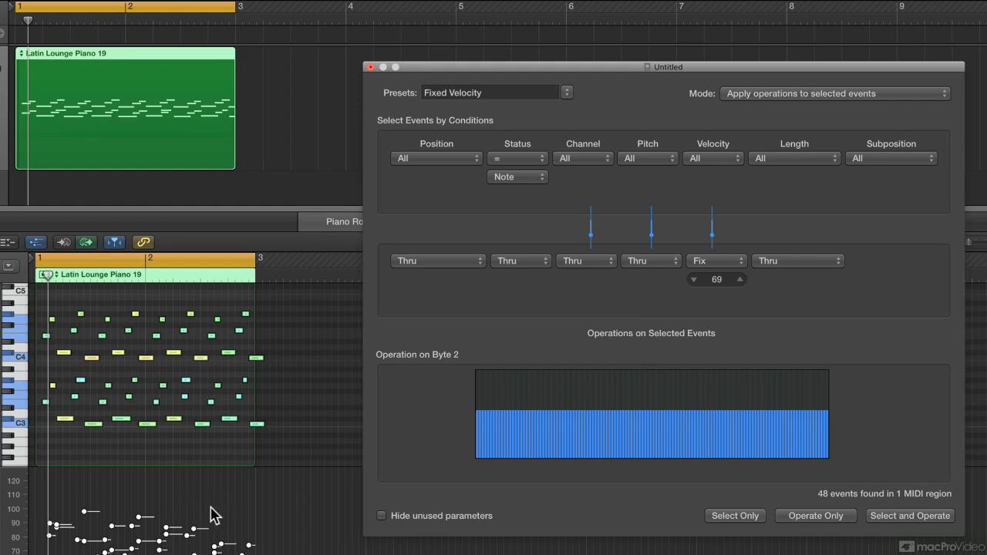
click(897, 516)
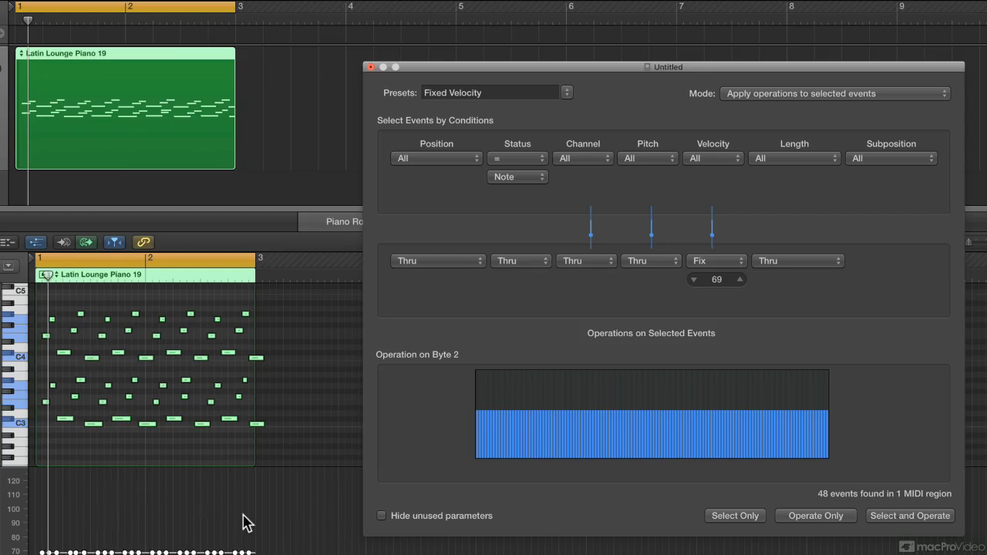
key(super+z)
Select just the lowest notes around C3 and operate on only them with the fixed velocity of 69
drag(287, 411, 51, 450)
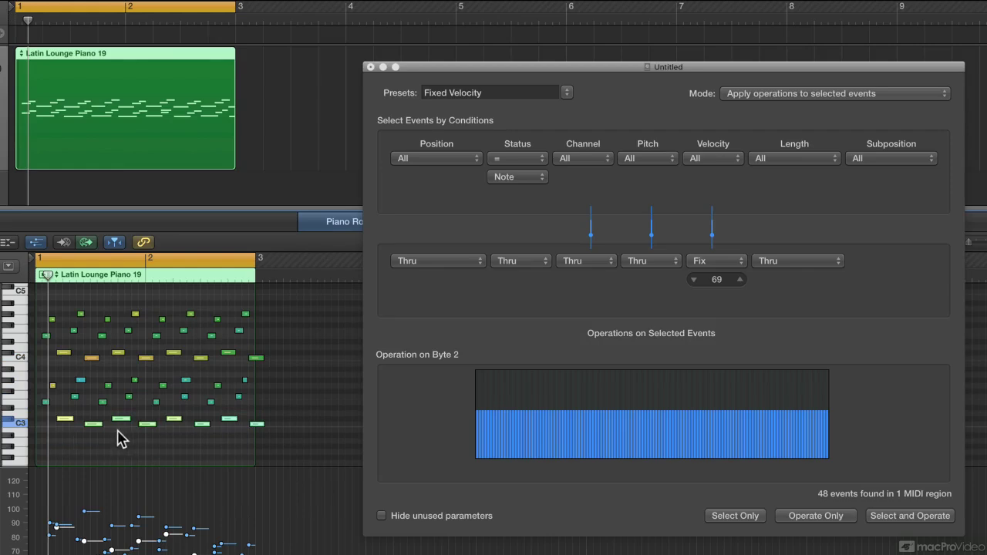
click(813, 517)
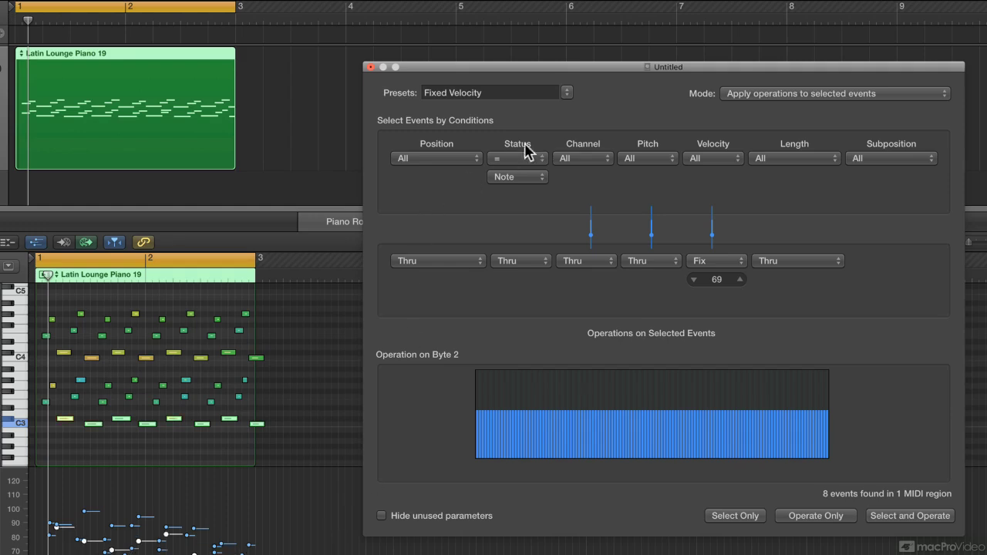
Select and transform the region's notes with the Crescendo preset, ramping velocity from 1 to 127, and play the result
click(565, 93)
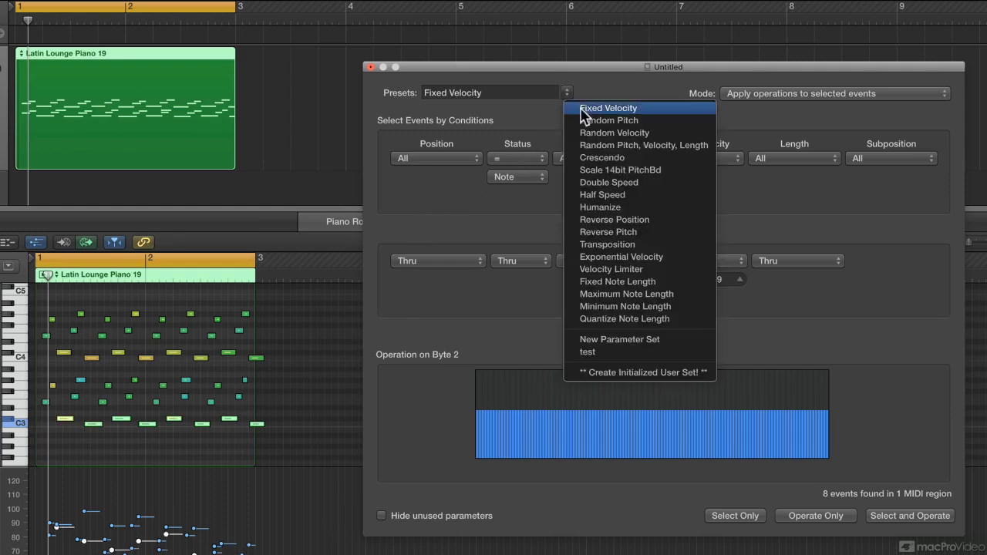
click(601, 159)
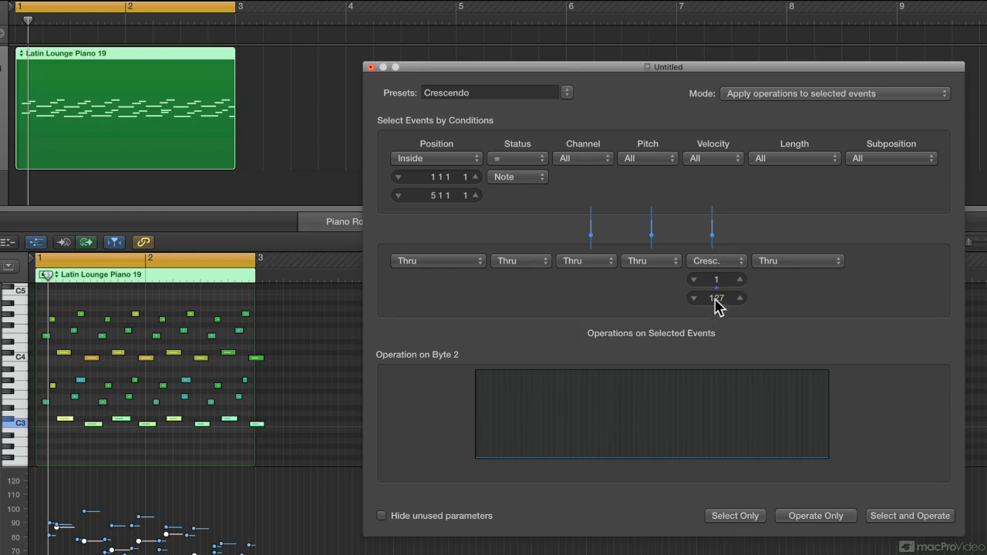
click(879, 519)
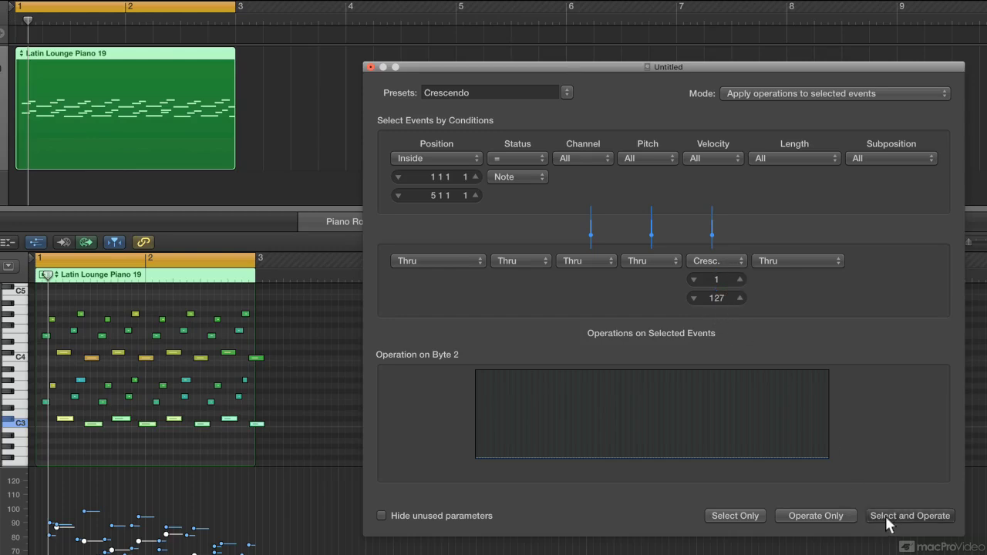
key(space)
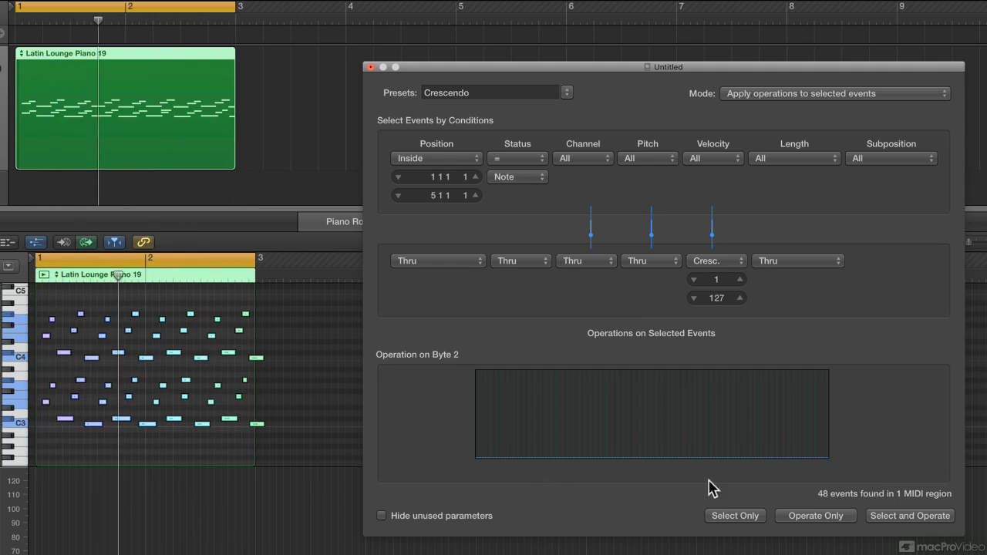
Add 7 to the pitch of all the piano region's notes with the Transposition preset, and undo the change
click(567, 92)
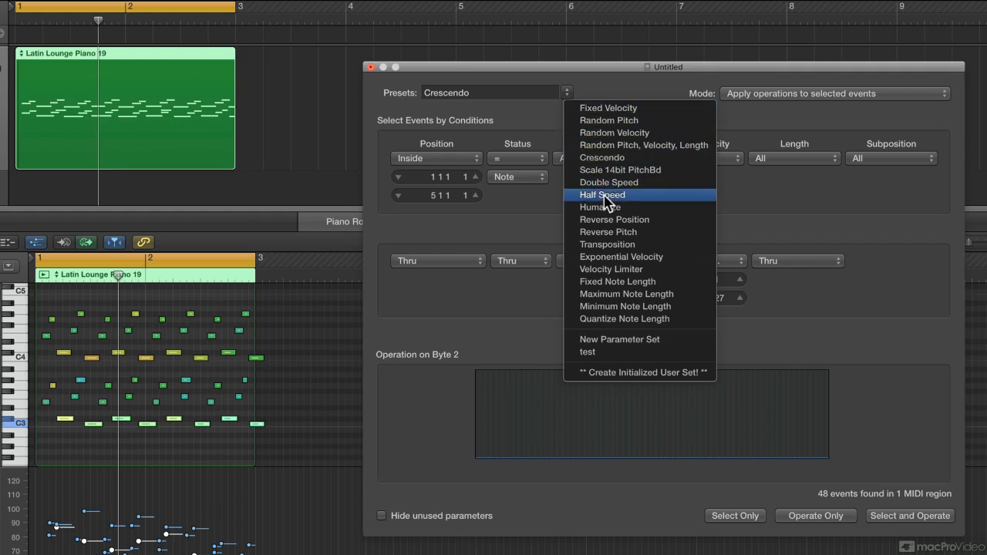
click(613, 244)
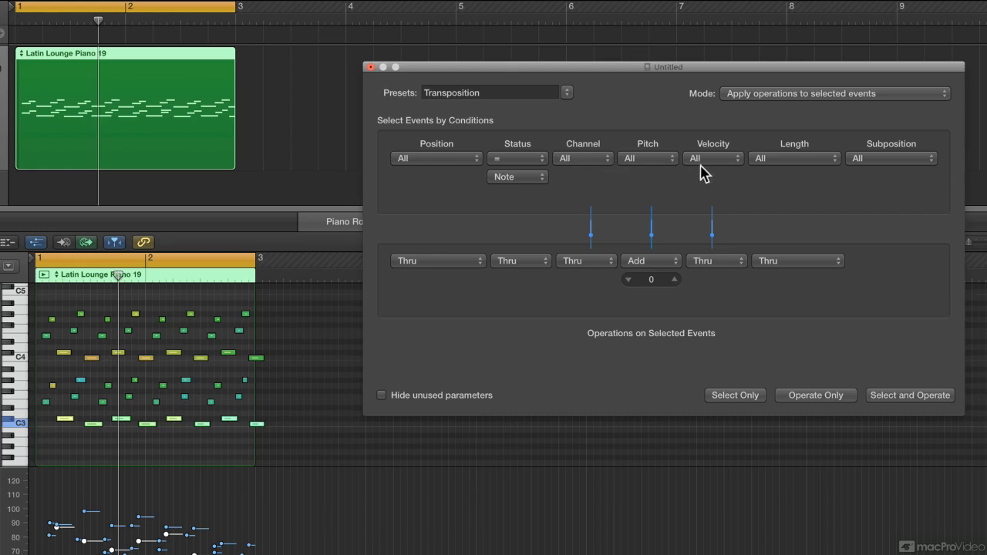
click(674, 279)
key(space)
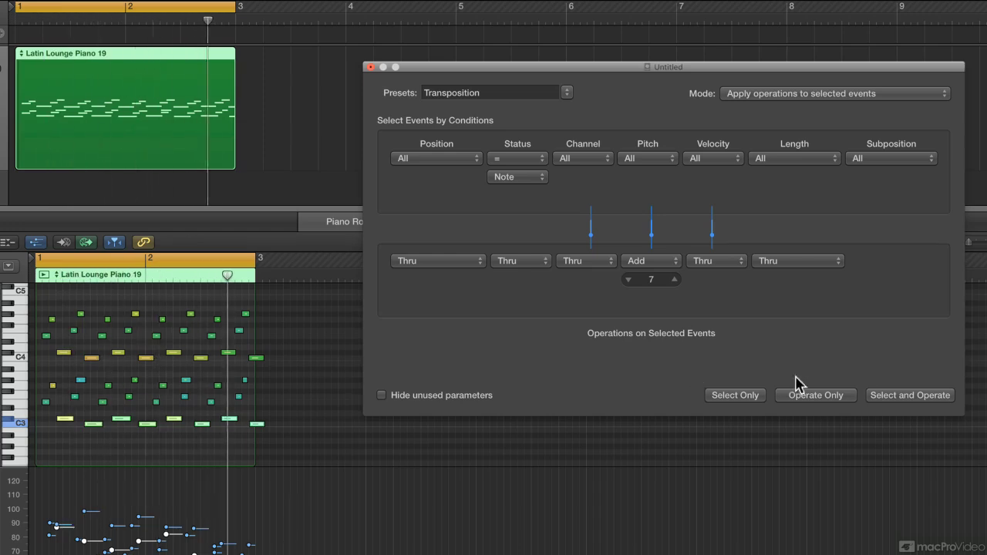
click(907, 398)
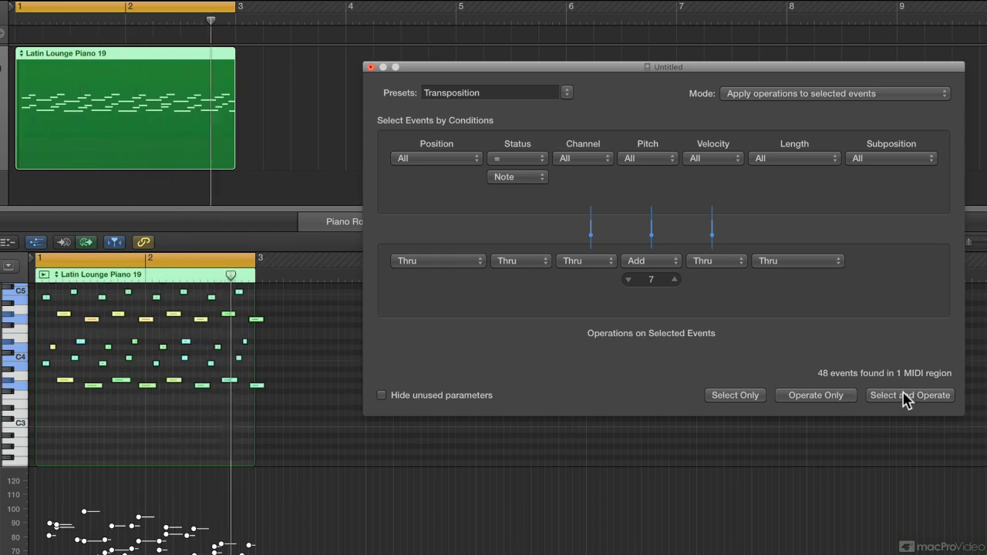
key(super+z)
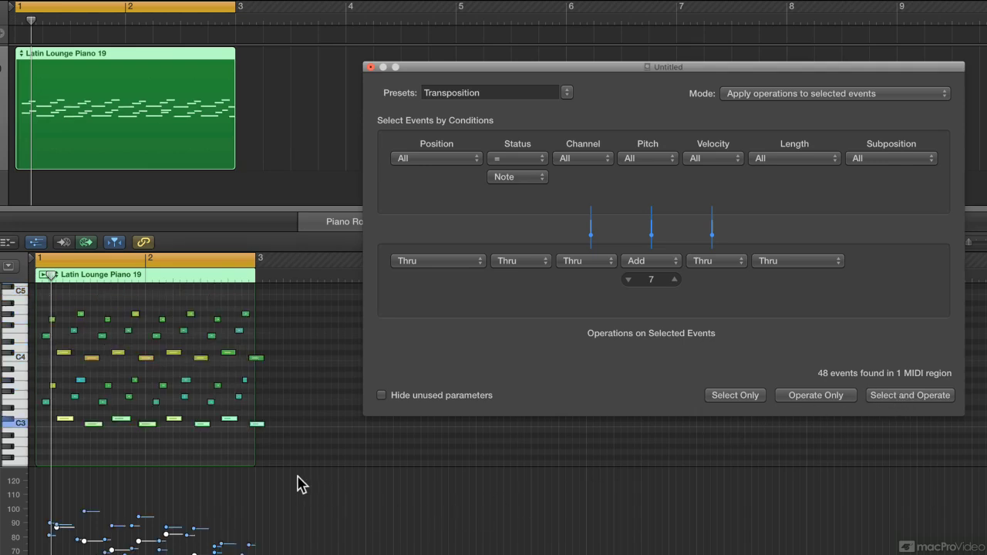
click(292, 449)
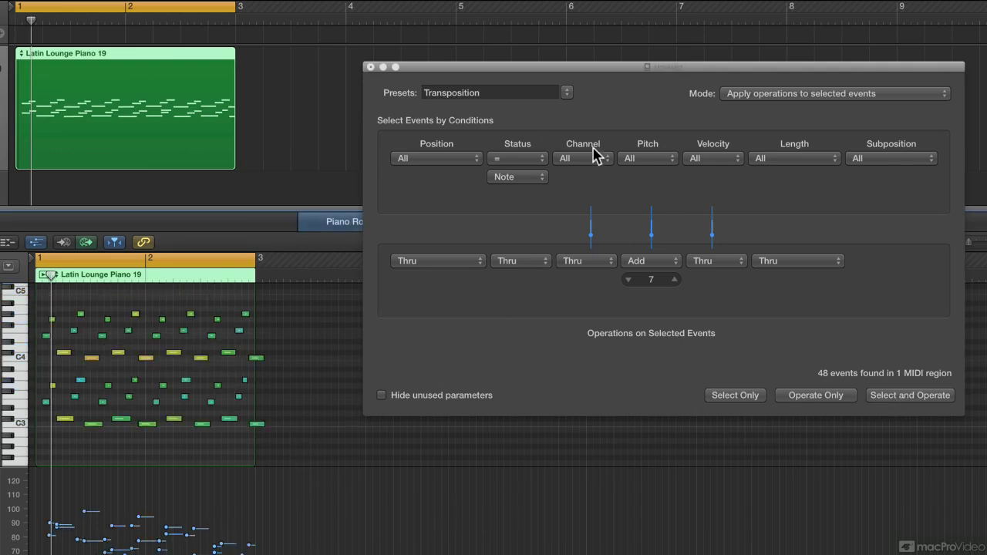
Limit all the piano region's notes to a maximum velocity of 60 with the Velocity Limiter preset
click(568, 93)
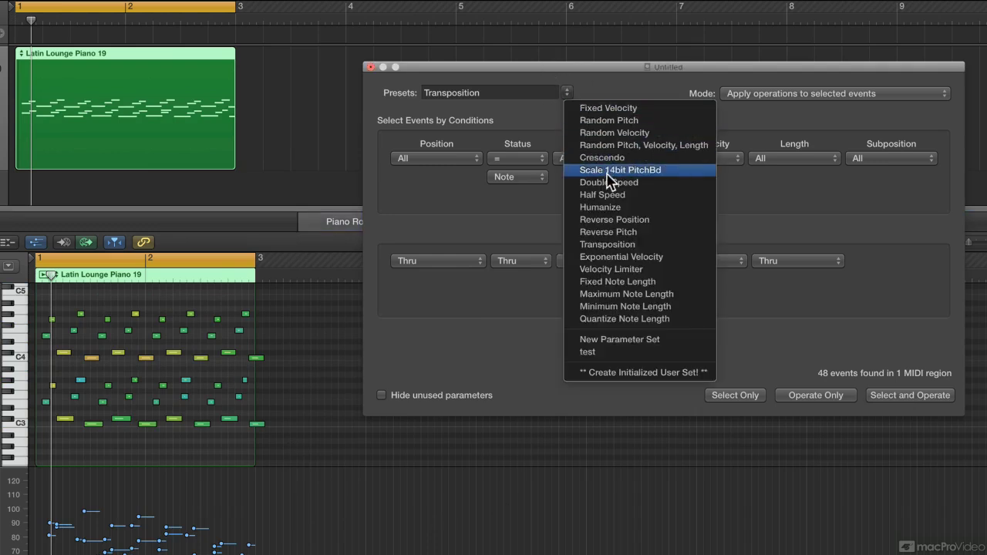
click(637, 270)
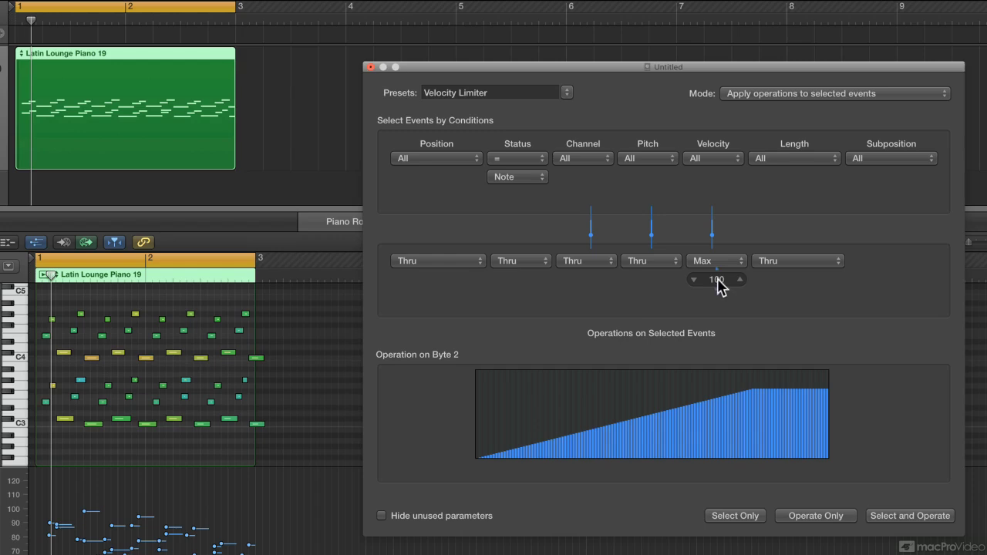
drag(717, 279, 717, 311)
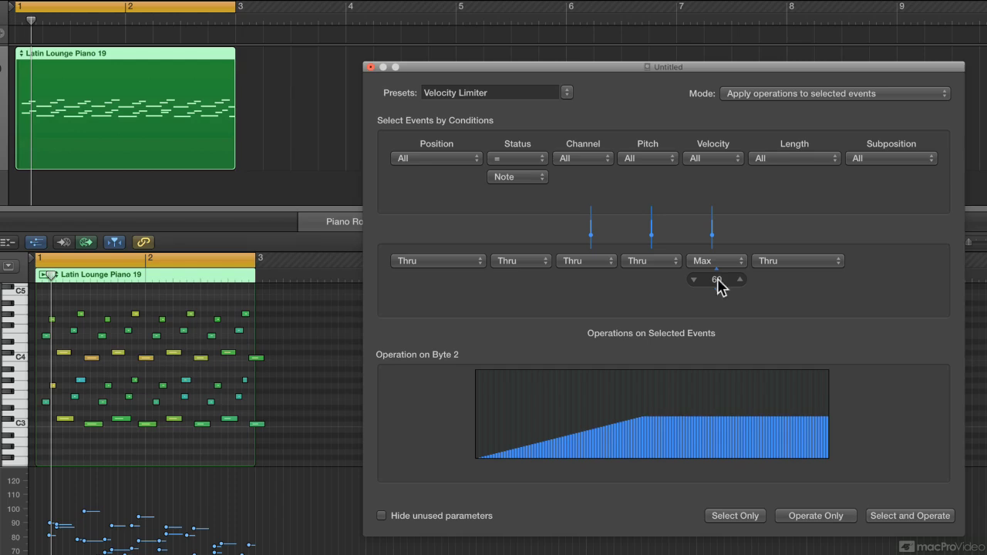
click(888, 516)
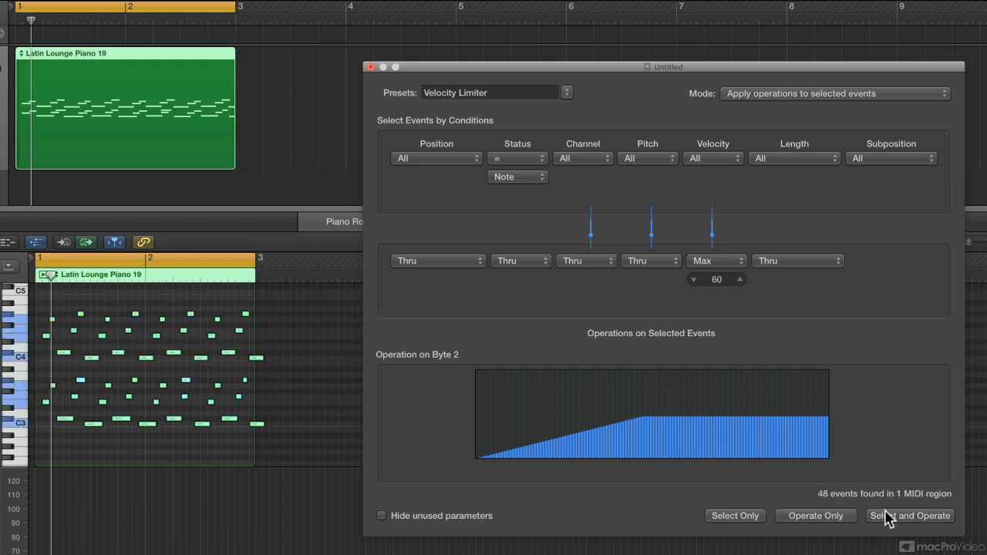
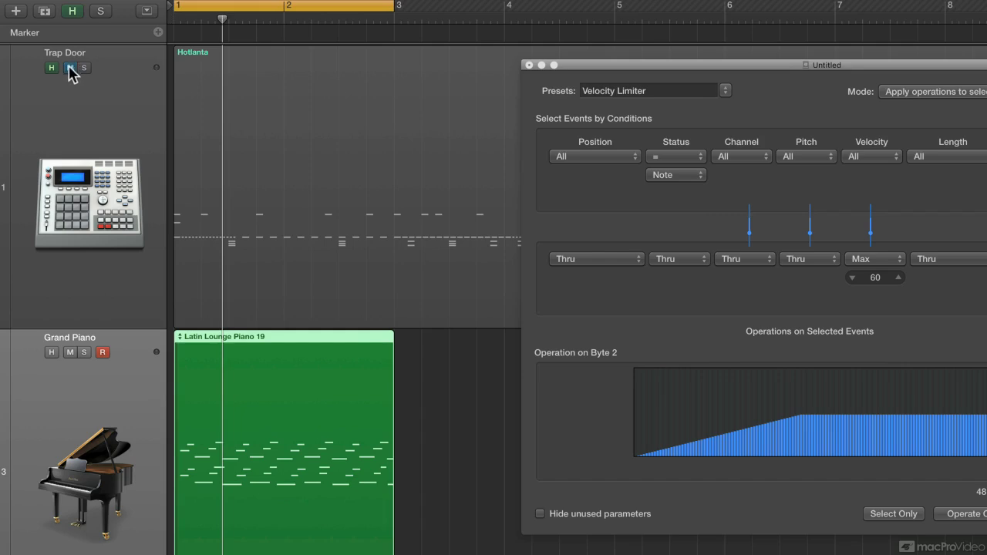
Unmute the Trap Door track, turn off cycle mode, and play the drums and piano together
click(70, 68)
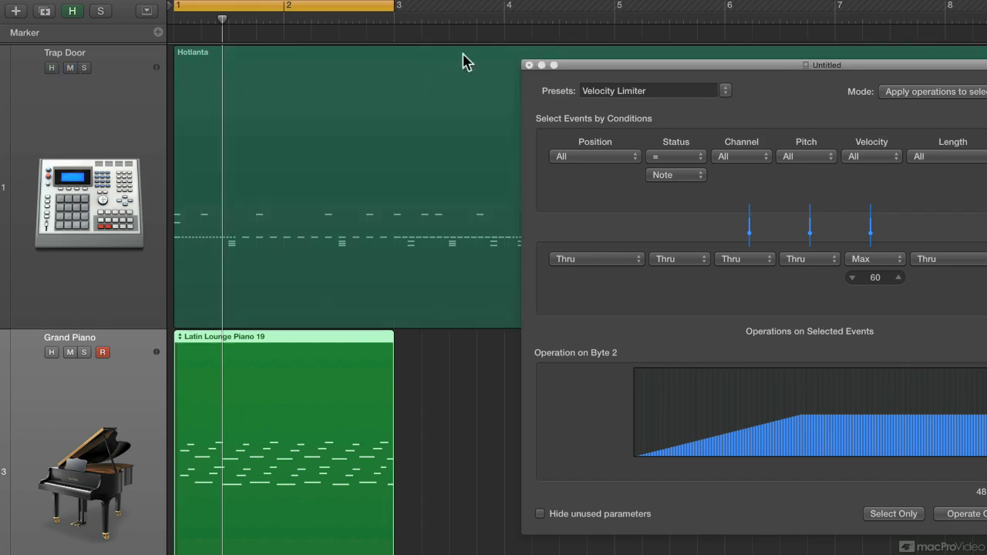
click(379, 7)
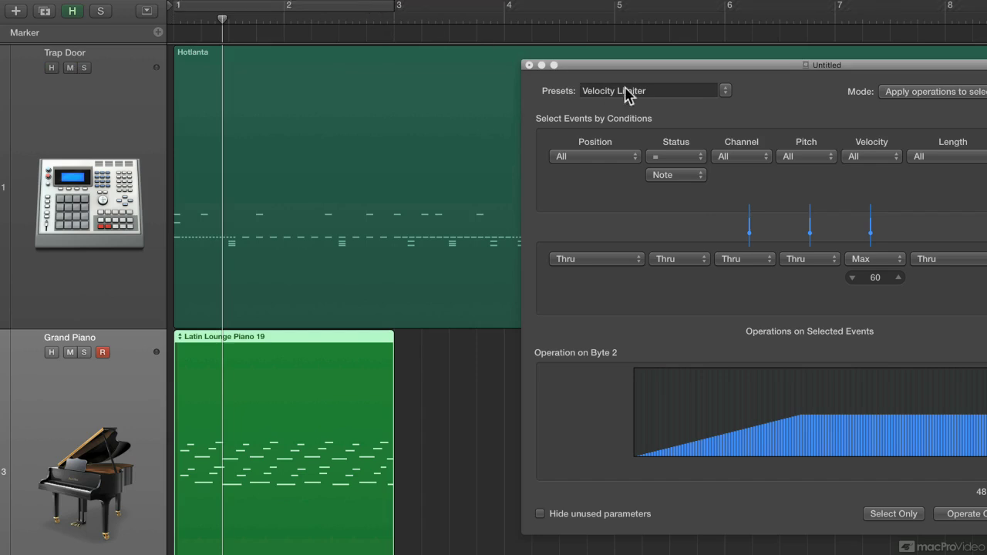
drag(621, 64, 691, 168)
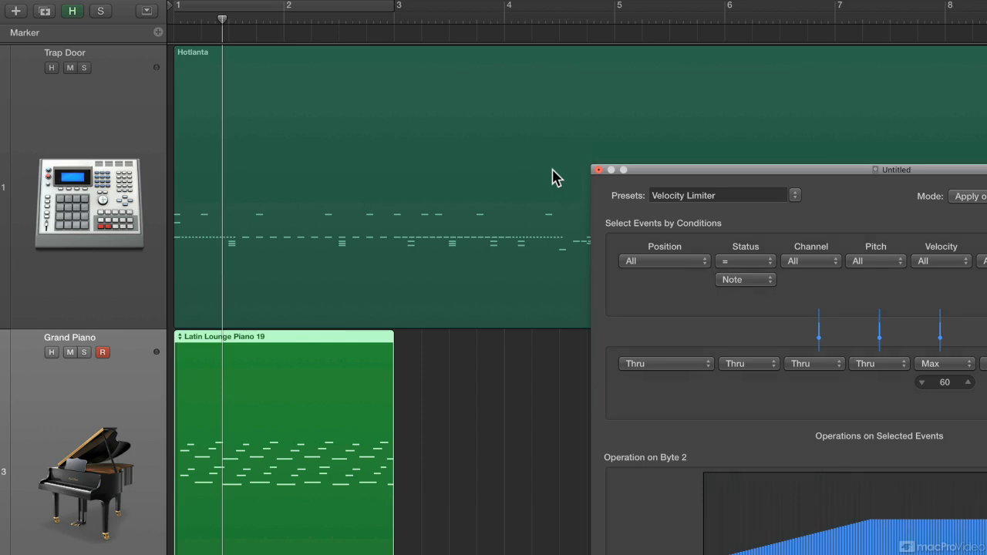
key(super+Up)
key(super+Up)
key(super+Up)
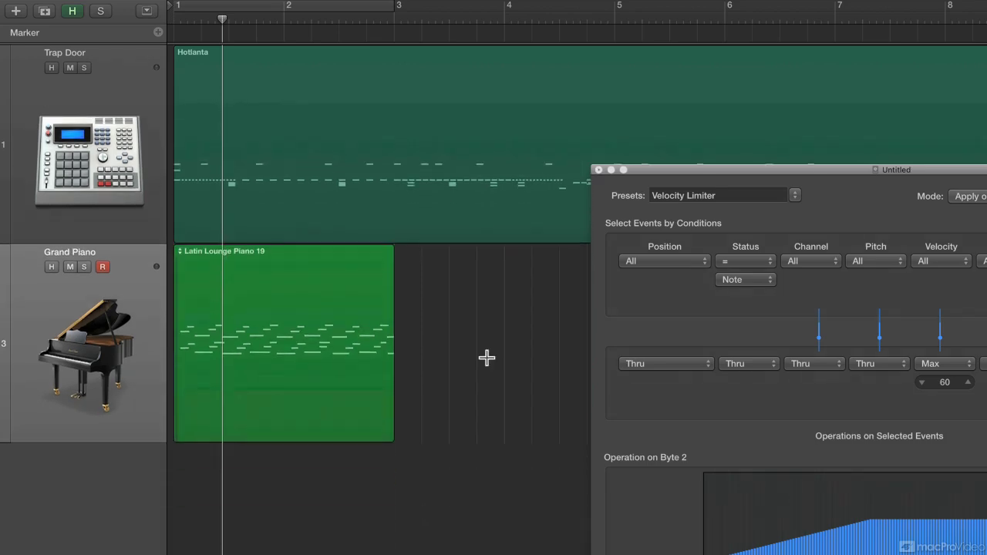
key(super+Up)
key(super+Up)
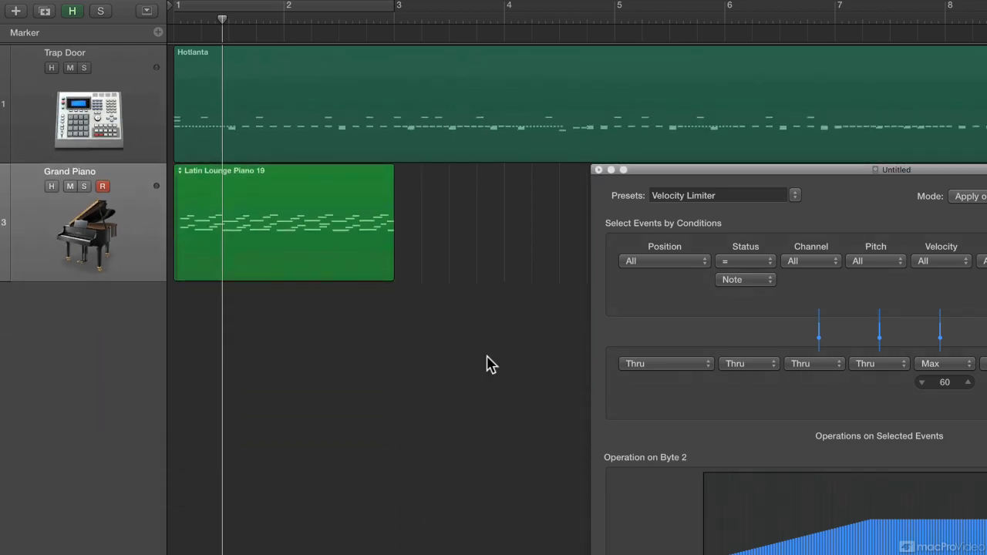
key(space)
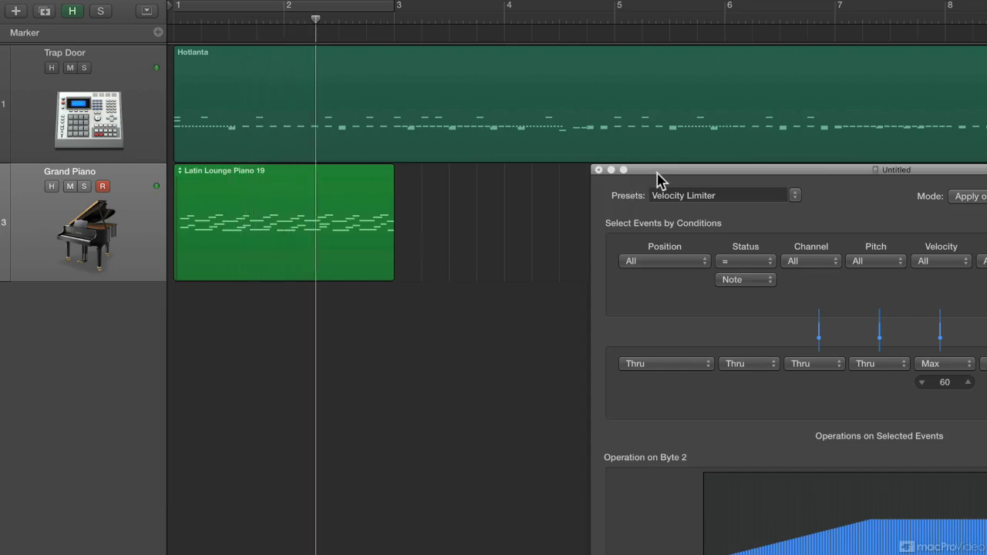
Close the MIDI Transform window and loop the Latin Lounge Piano 19 region up to bar 9
click(378, 199)
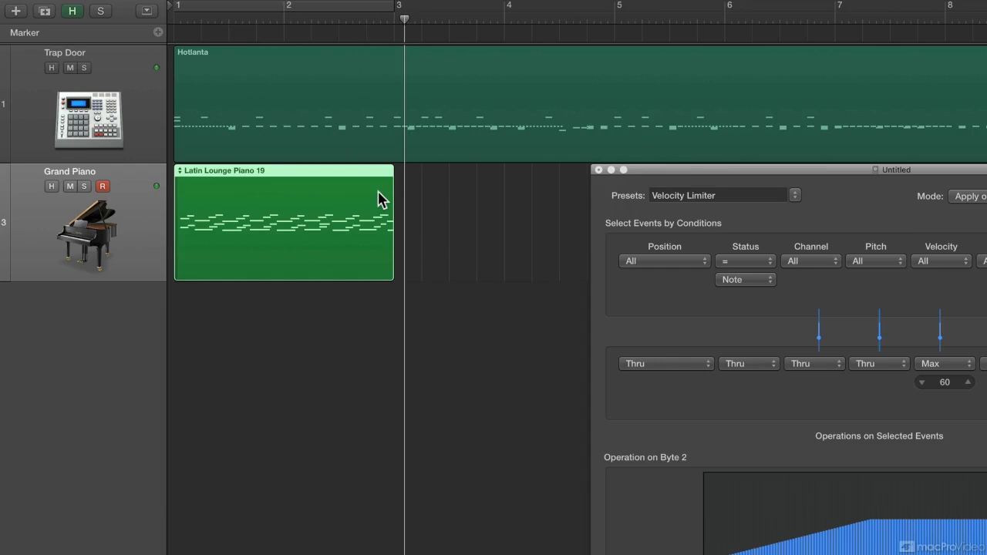
click(599, 170)
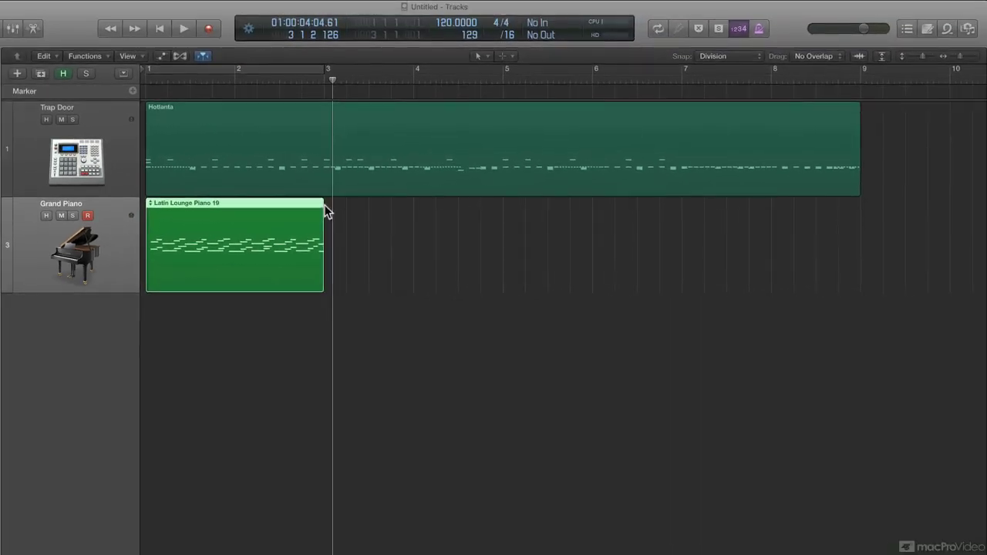
drag(322, 209, 856, 205)
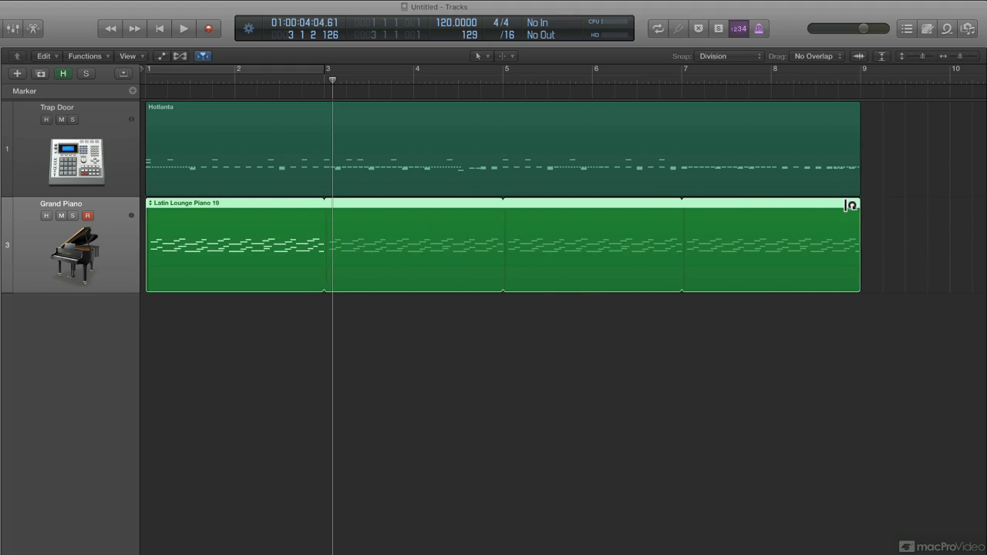
Play the looped piano with the drums, and return the playhead to the start of the project
key(Return)
key(space)
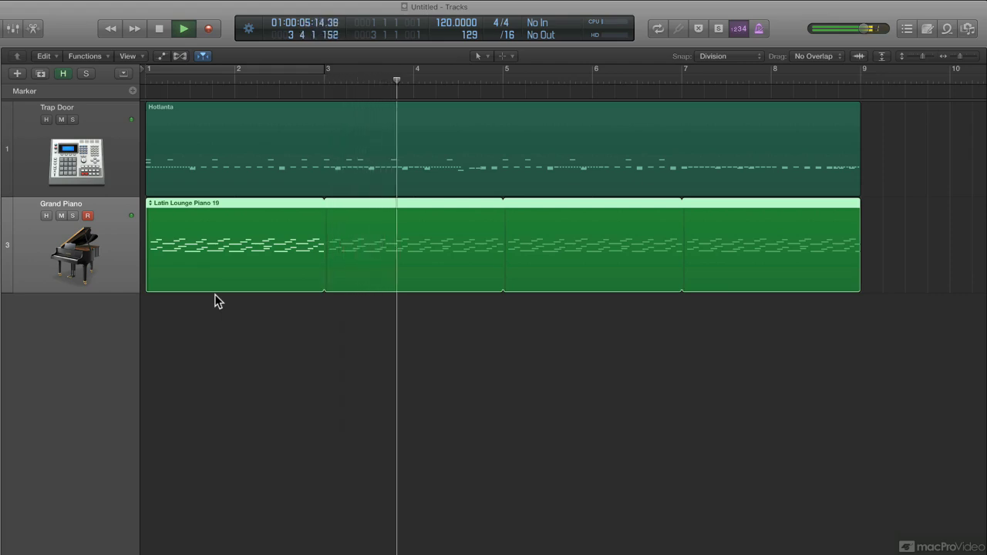
key(space)
key(Return)
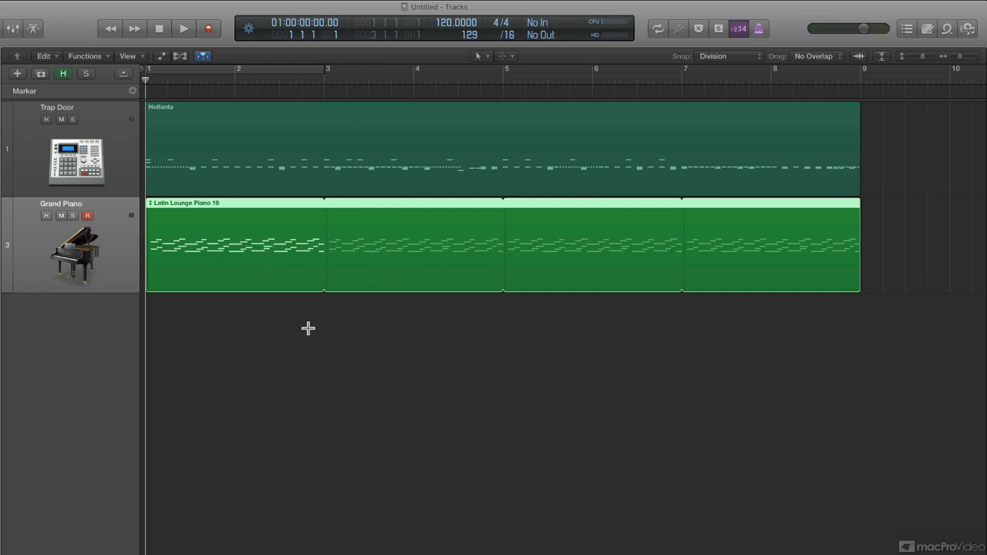
Reopen the MIDI Transform window and apply the Half Speed preset to all the piano region's notes, multiplying position and length by 2
key(super+9)
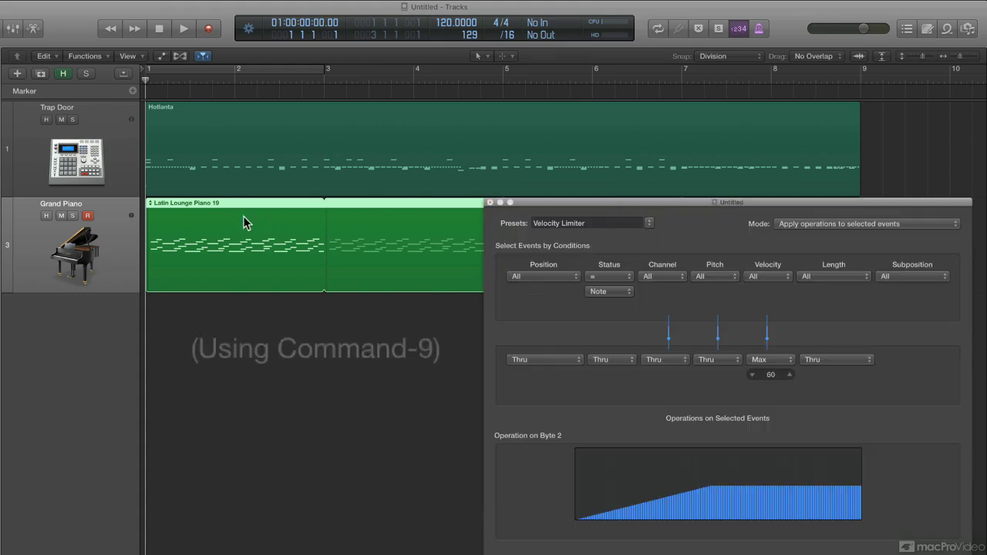
click(650, 221)
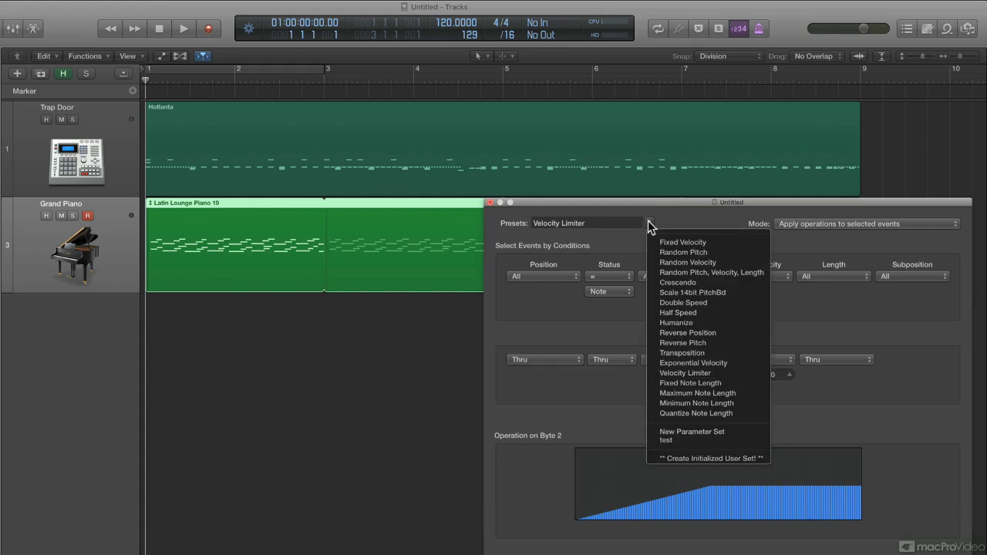
click(682, 313)
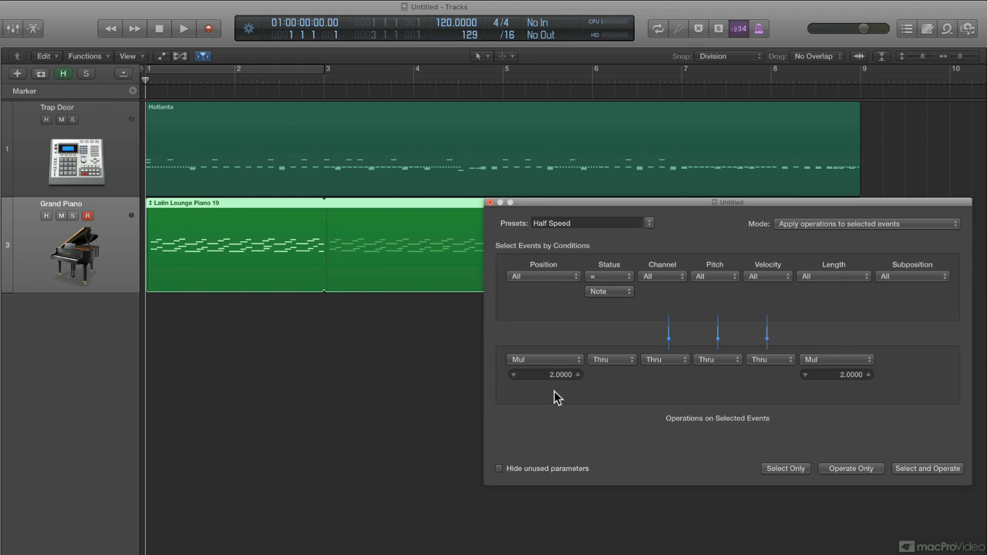
click(925, 469)
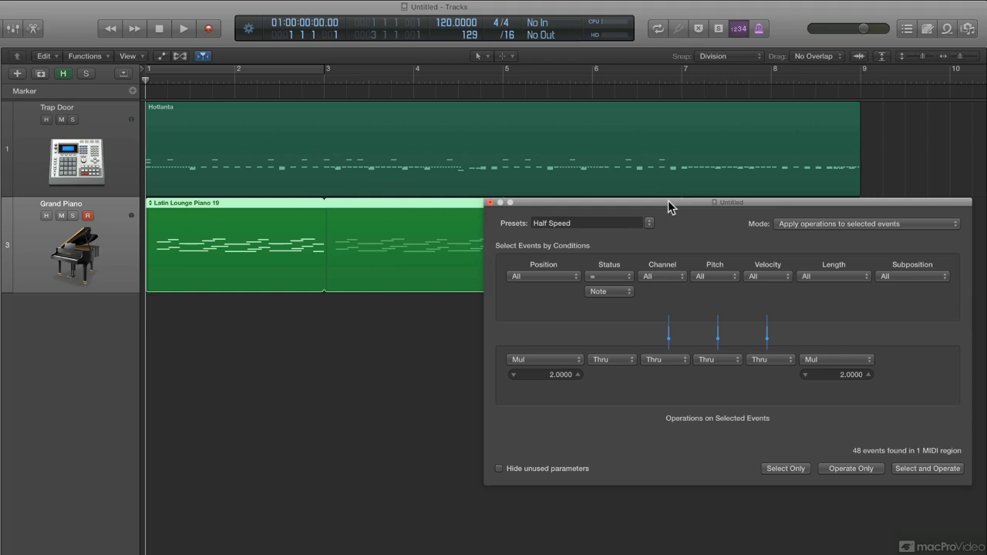
Play the half-speed piano with the drums, turning on cycle mode over bars 1 to 9 of the Hotlanta region
key(space)
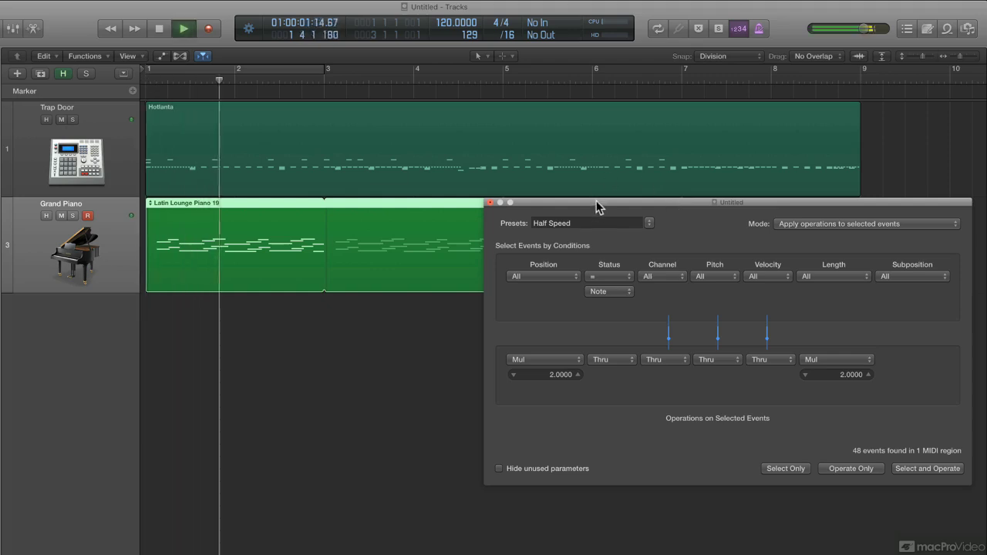
drag(596, 201, 586, 296)
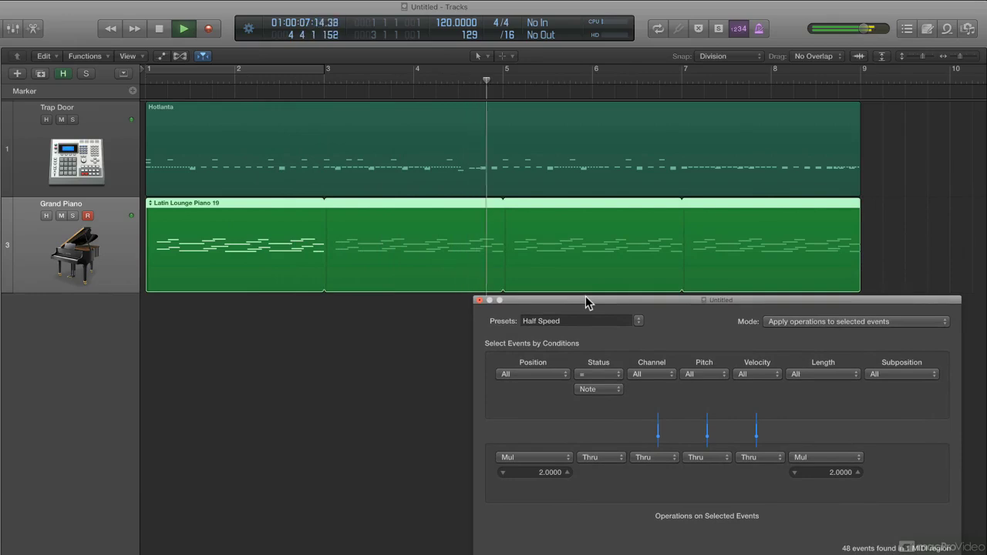
click(438, 107)
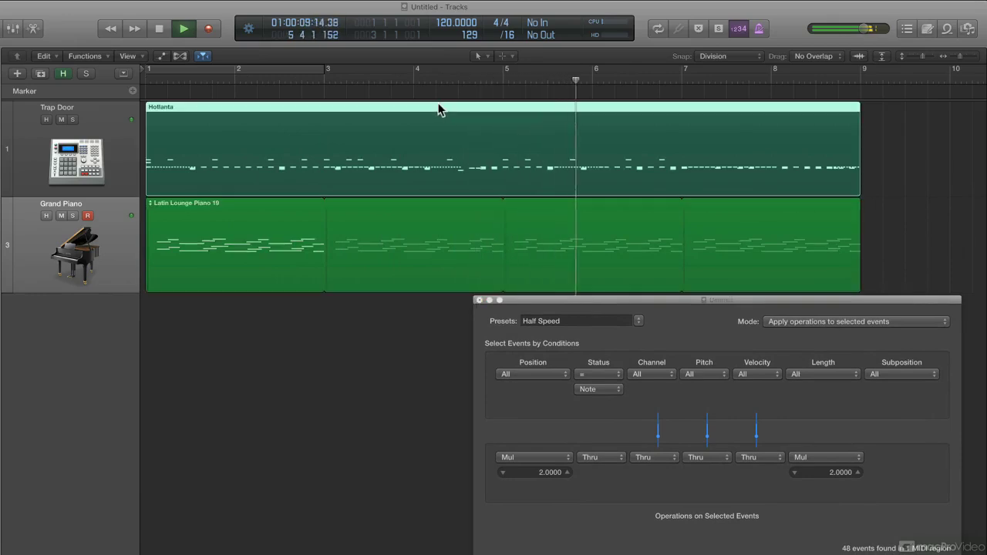
key(c)
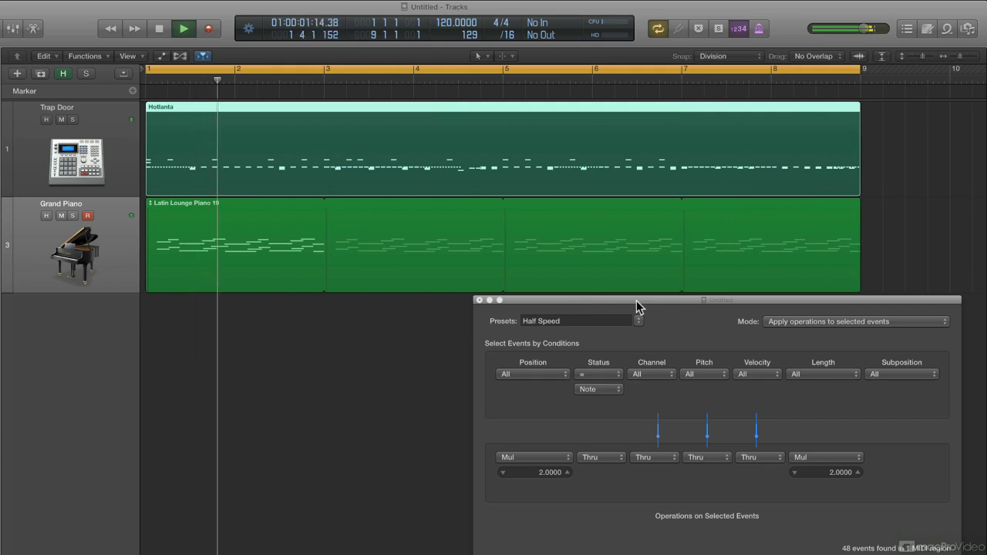
key(space)
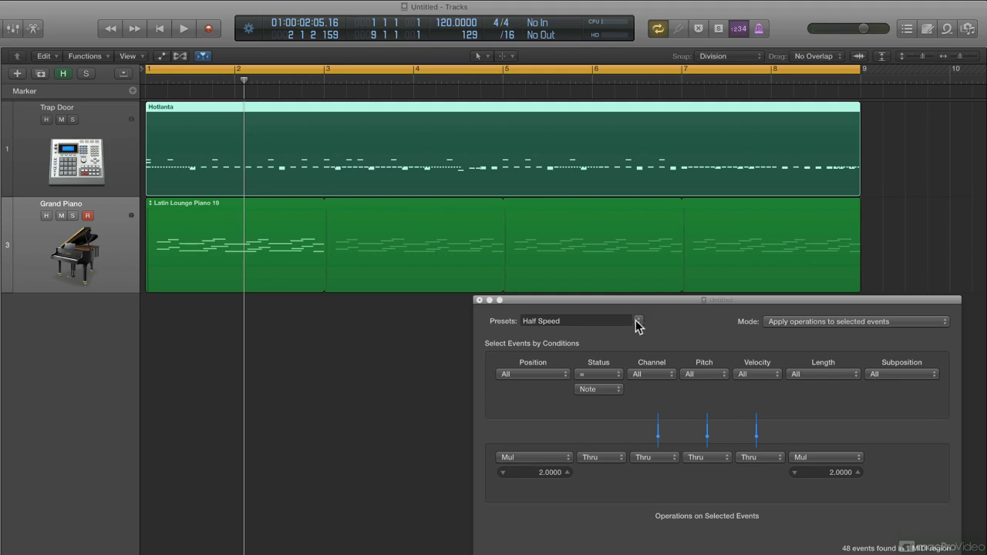
Undo the half-speed transformation of the piano region and play both tracks from the start
click(637, 321)
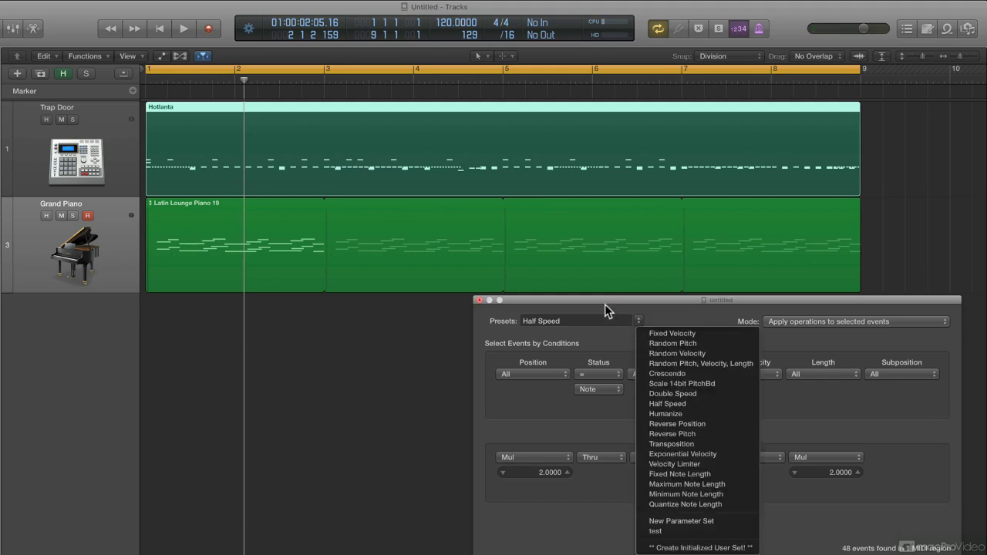
click(604, 304)
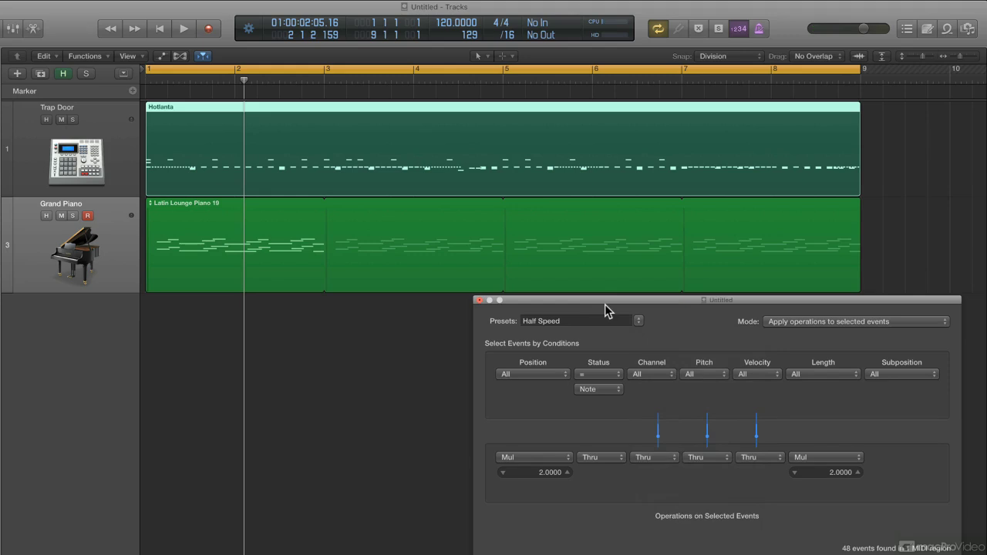
click(605, 286)
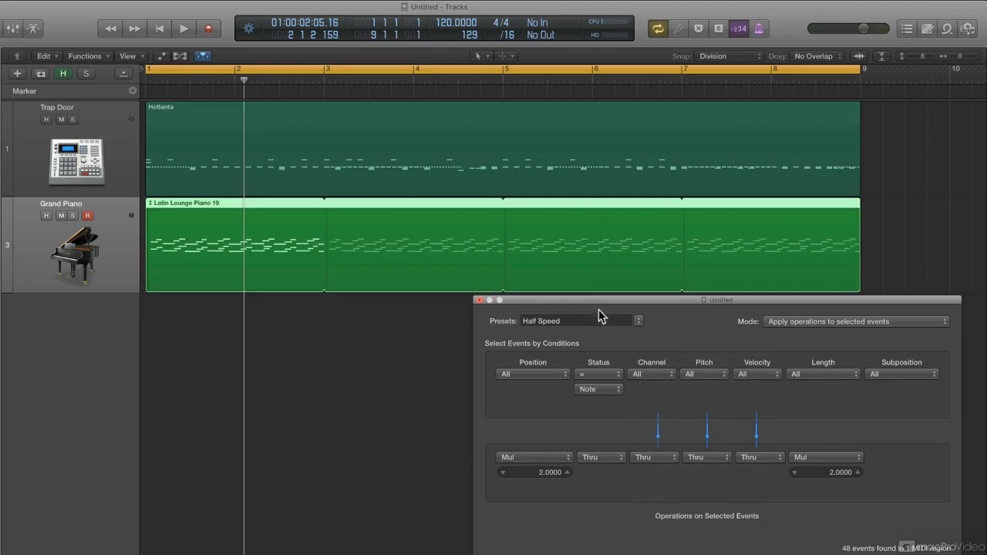
key(Return)
key(space)
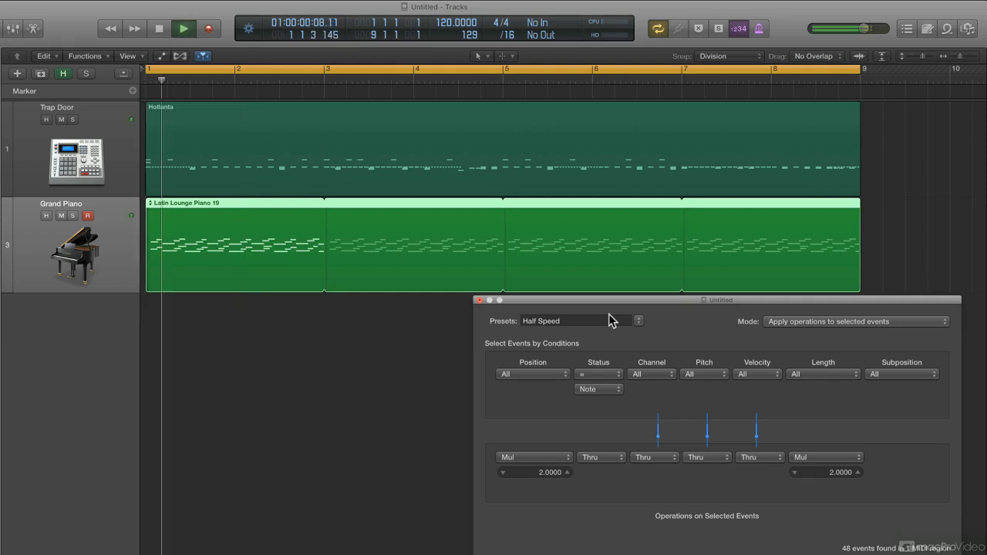
Stop playback and apply the Double Speed preset to all the piano region's notes, dividing position and length by 2
key(space)
click(639, 321)
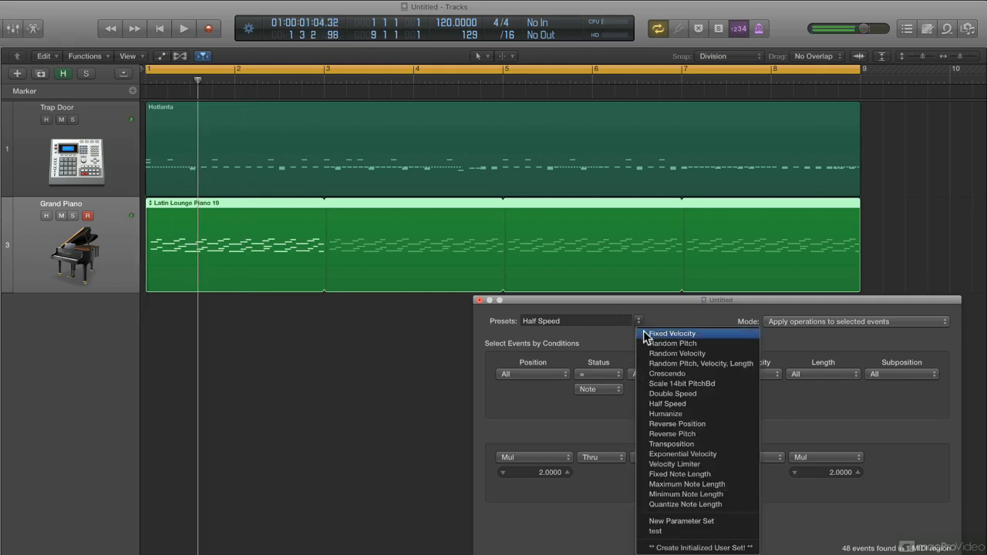
click(682, 395)
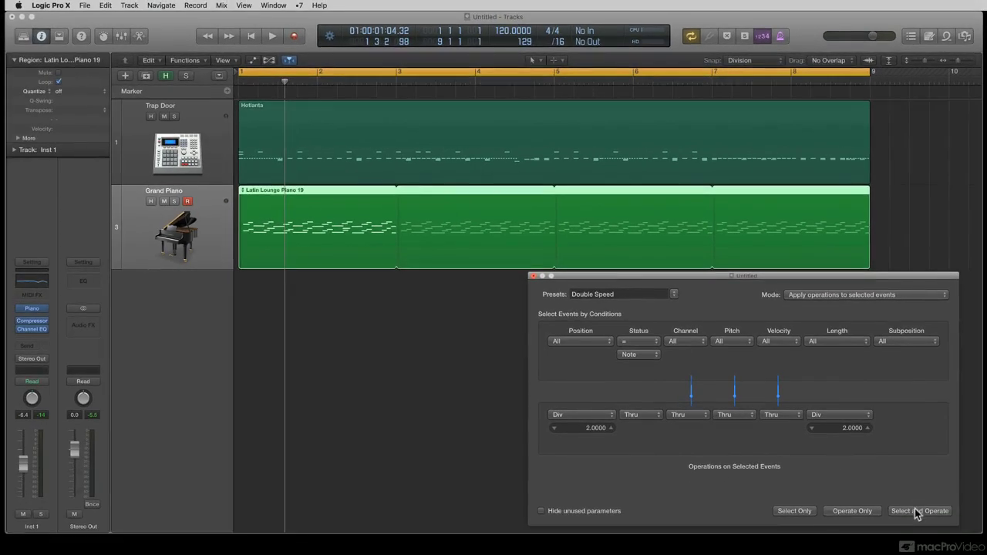
click(917, 512)
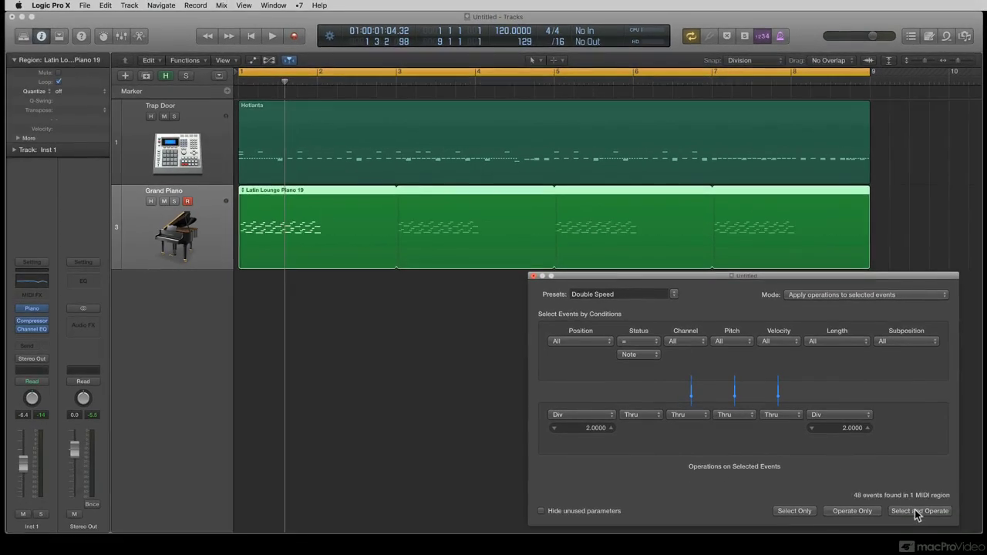
Play the double-speed piano with the drums, stop playback, and undo the double-speed transformation
key(space)
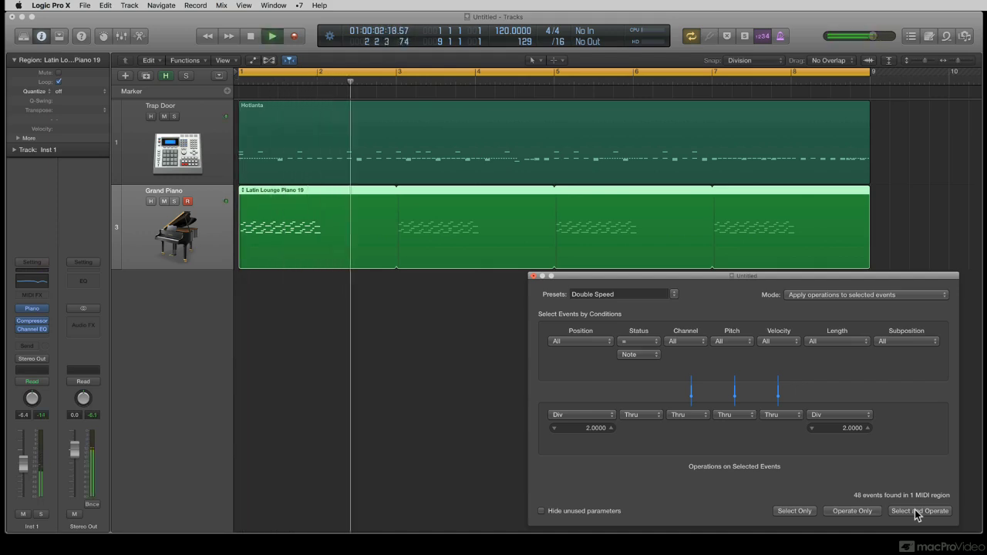
key(space)
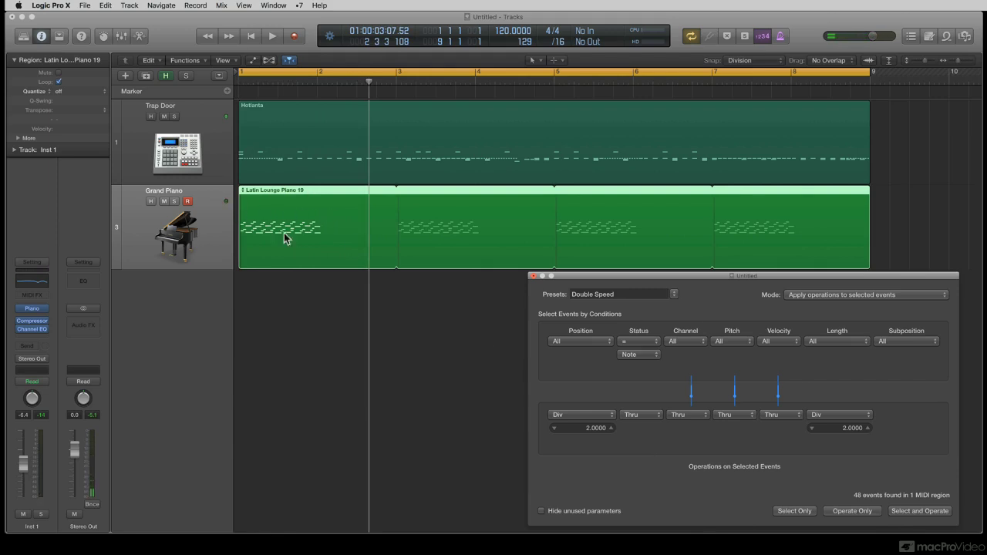
key(super+z)
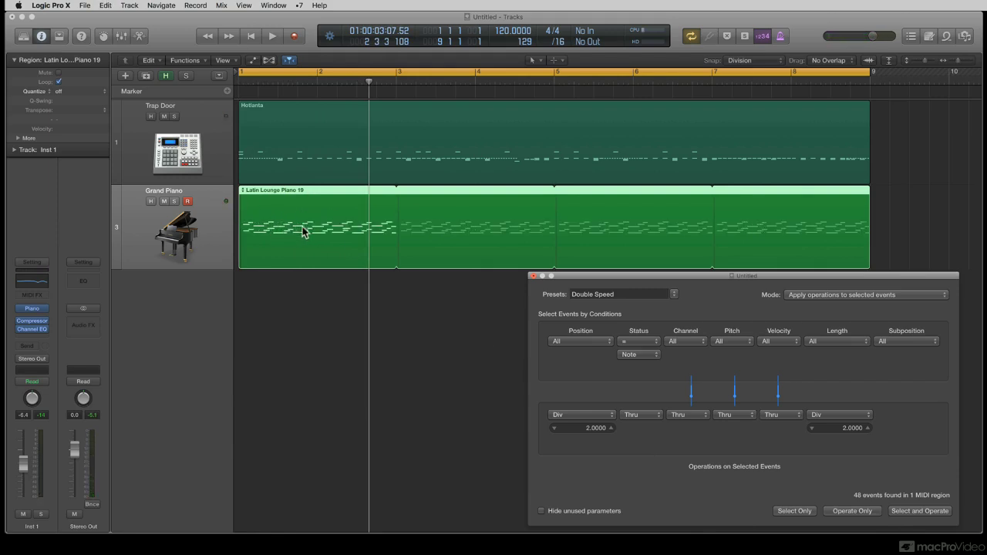
Apply the Half Speed preset to the piano region's notes again, multiplying position and length by 2, and play both tracks from the start
click(674, 295)
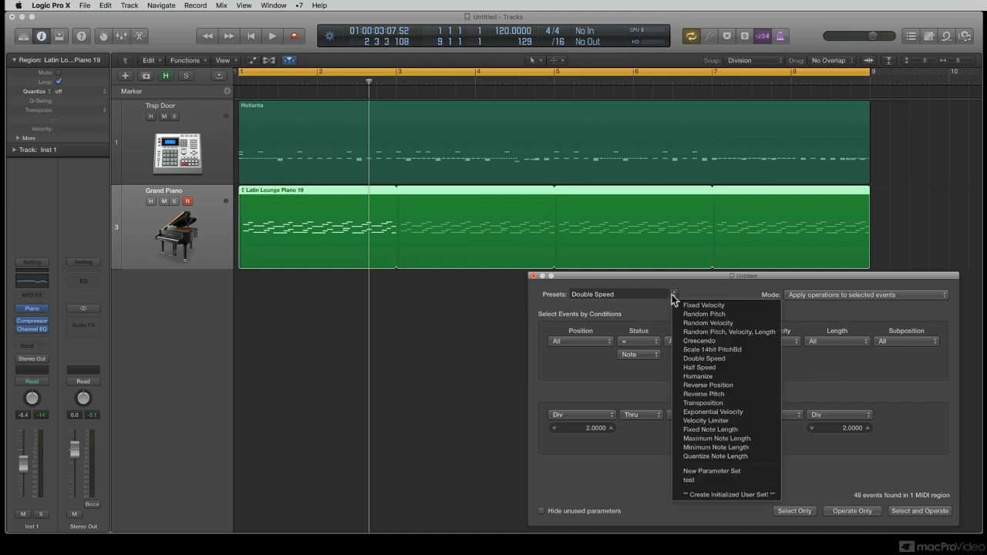
click(704, 368)
click(918, 511)
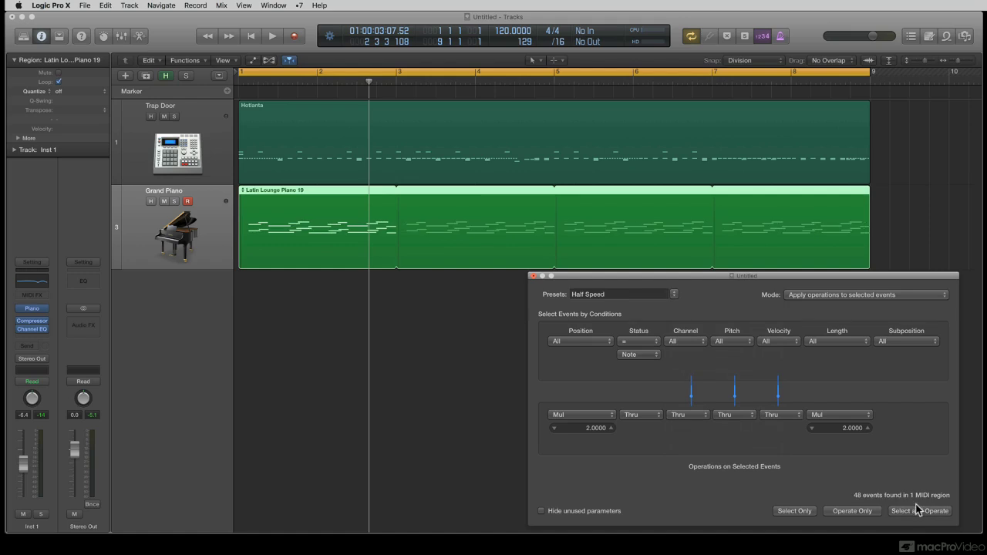
key(space)
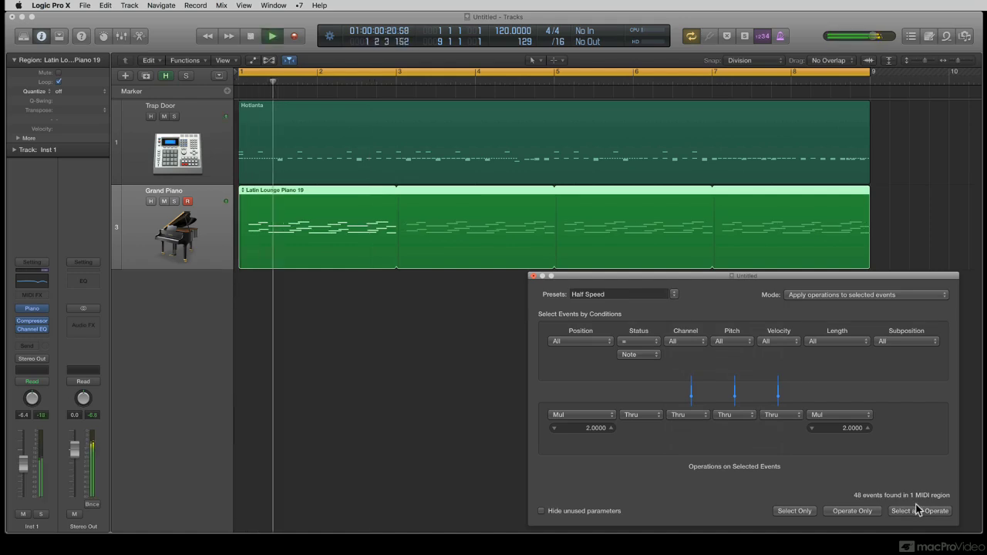